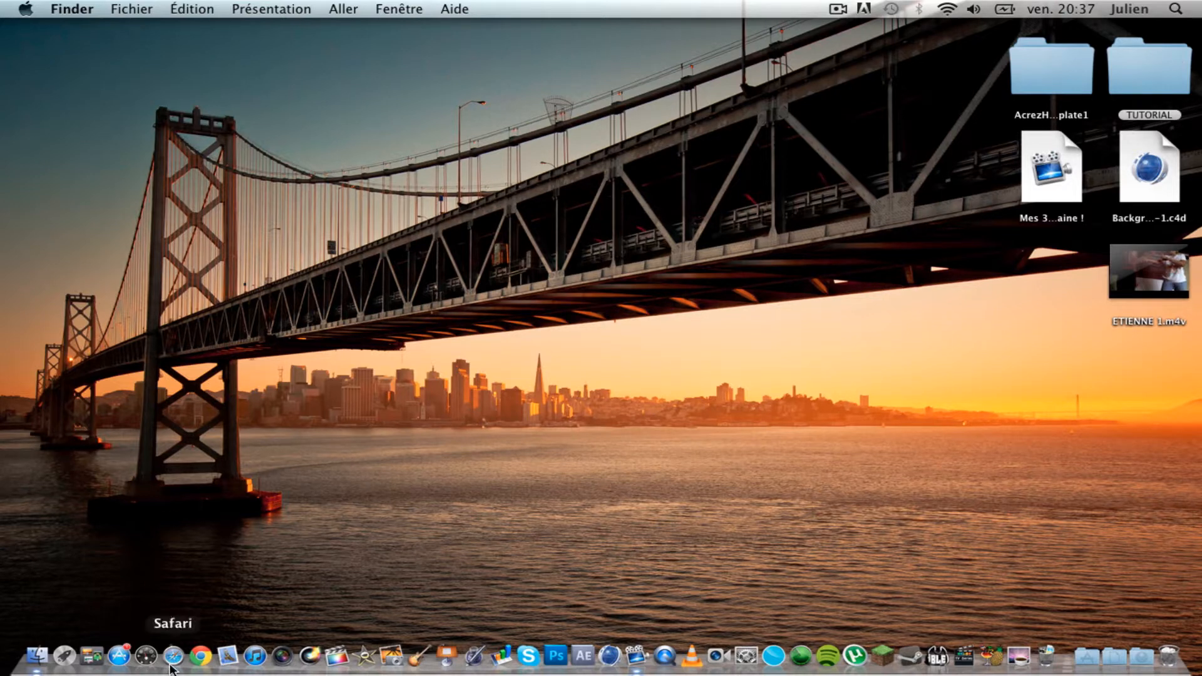
- Switch to Safari and open YouTube's video editor from the account's uploaded videos page
left_click(172, 663)
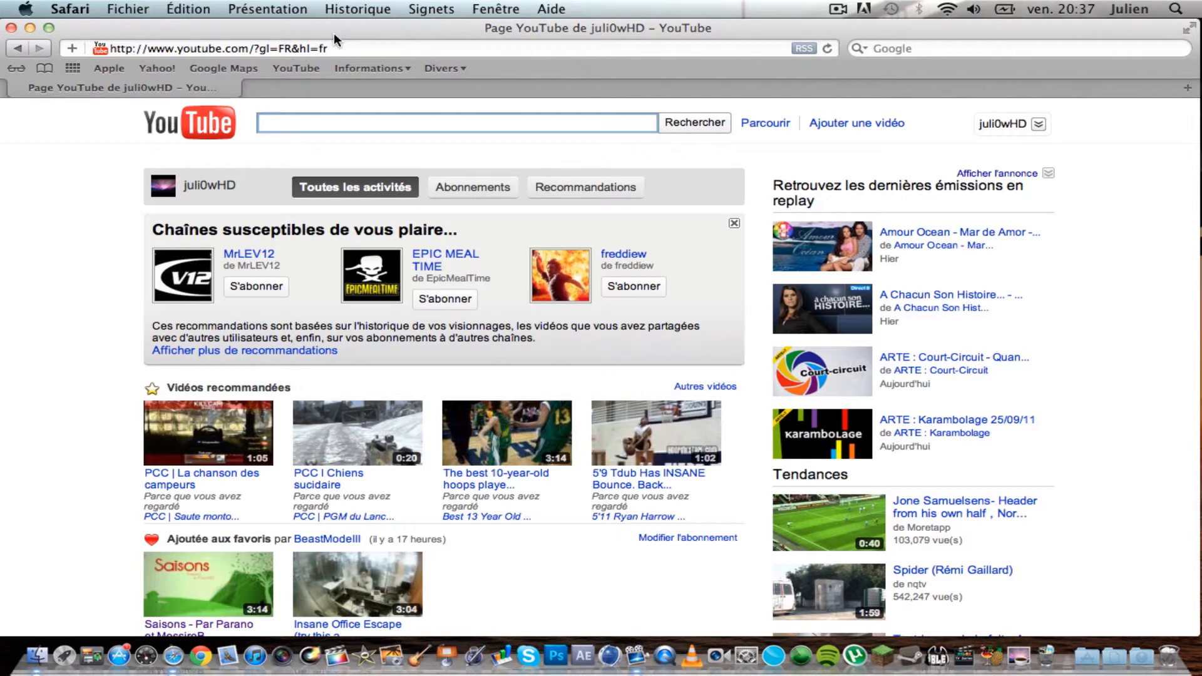
left_click(994, 127)
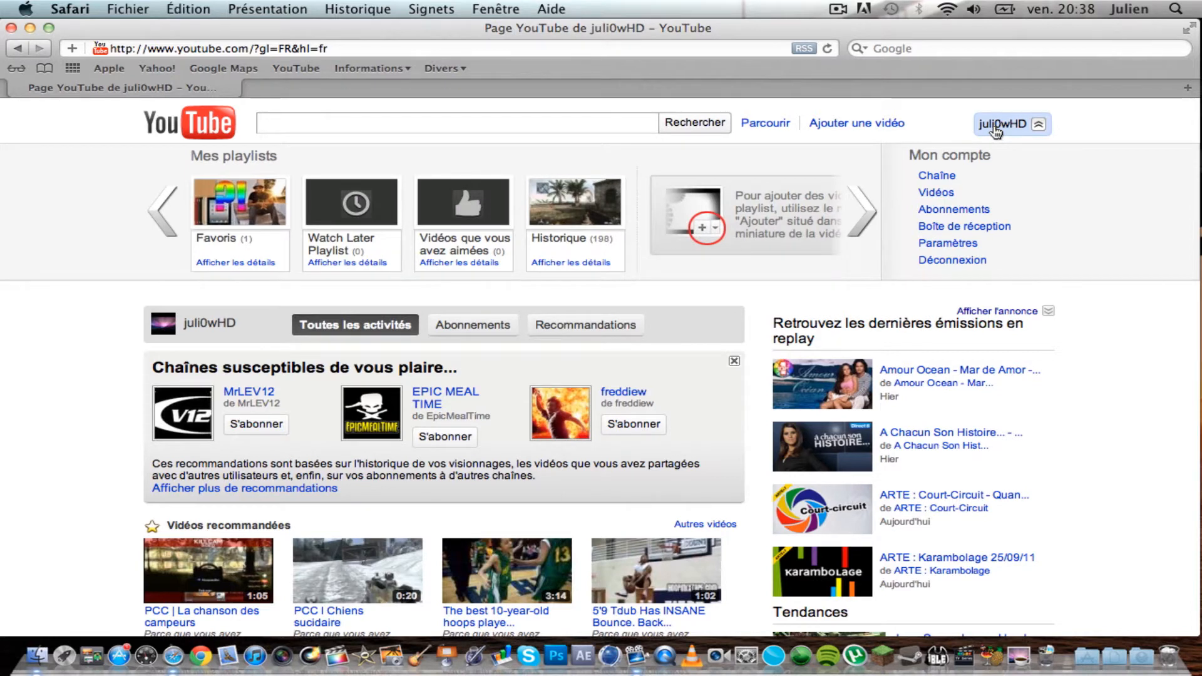
left_click(939, 192)
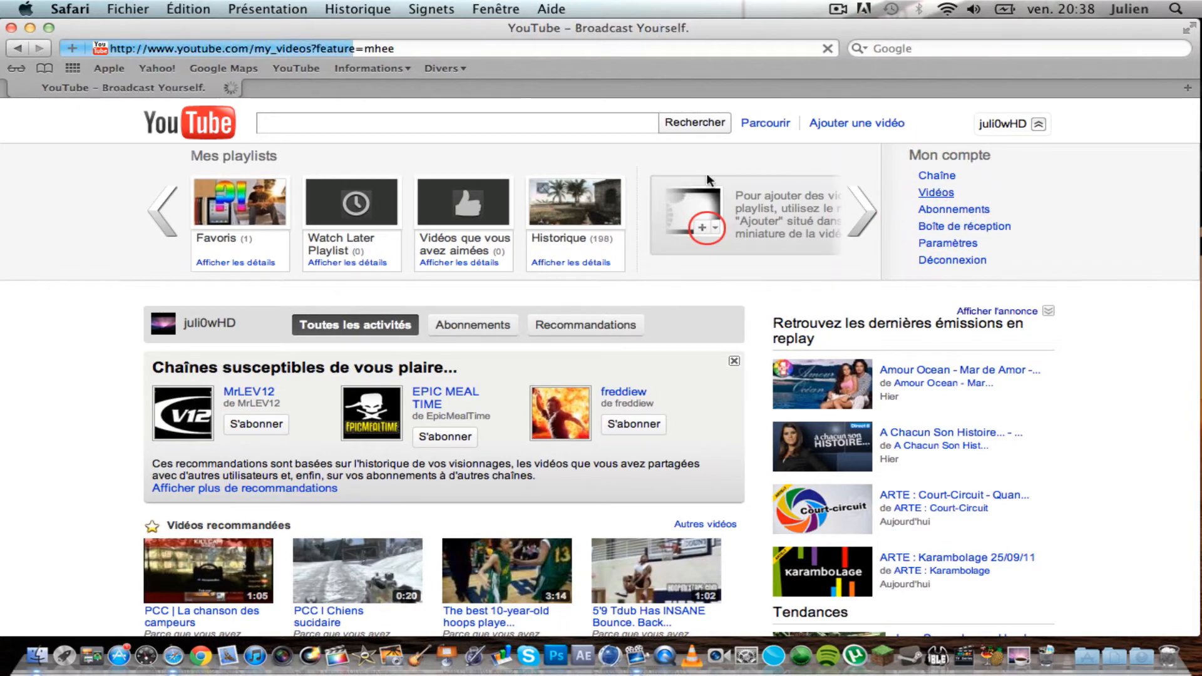
scroll(384, 407, "down", 10)
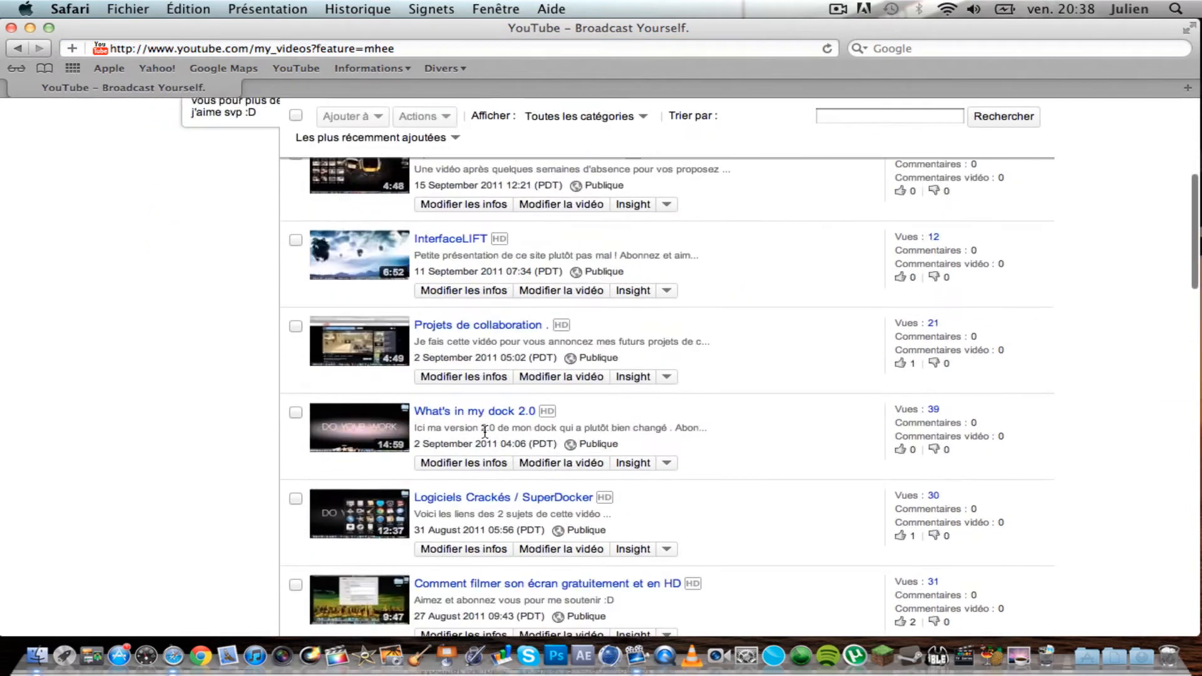
scroll(484, 432, "up", 10)
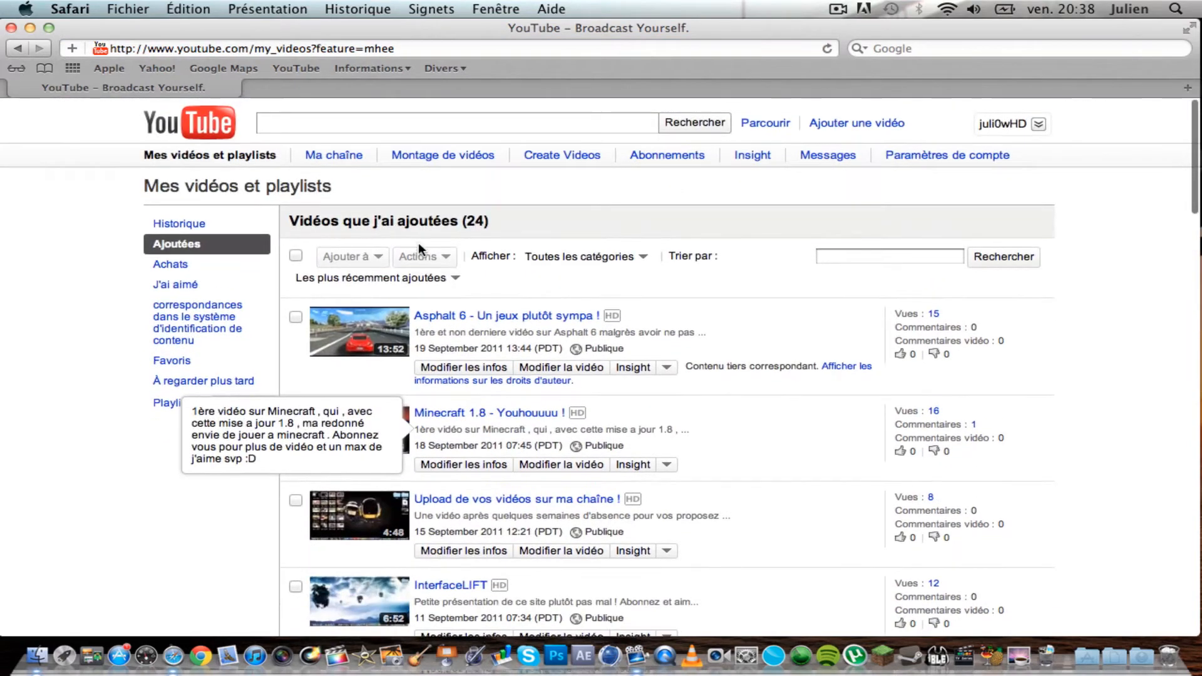
left_click(452, 156)
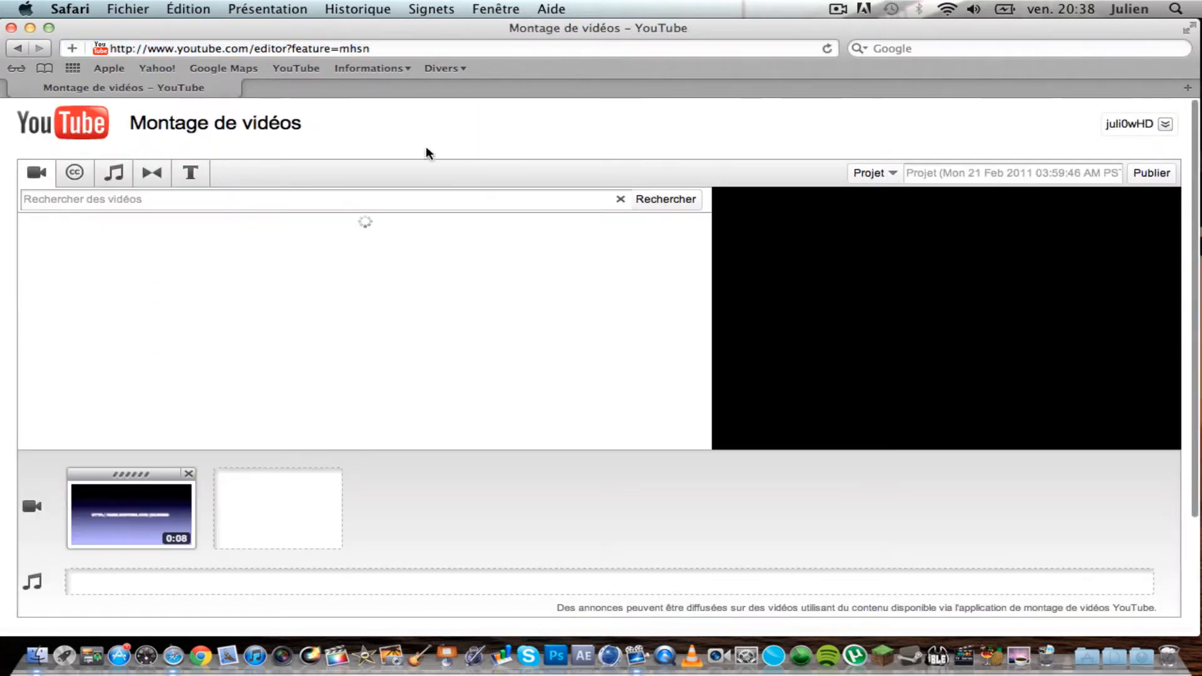
- Examine the editor's Creative Commons clips and look through the list of available audio tracks
mouse_move(123, 501)
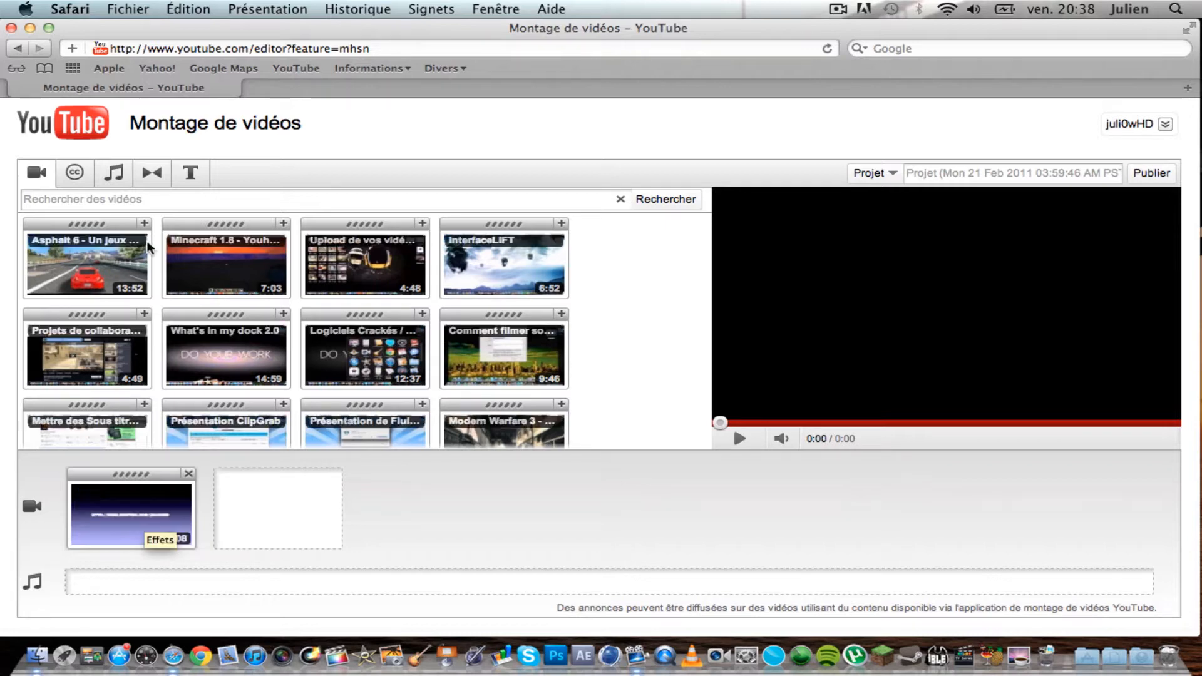
left_click(78, 177)
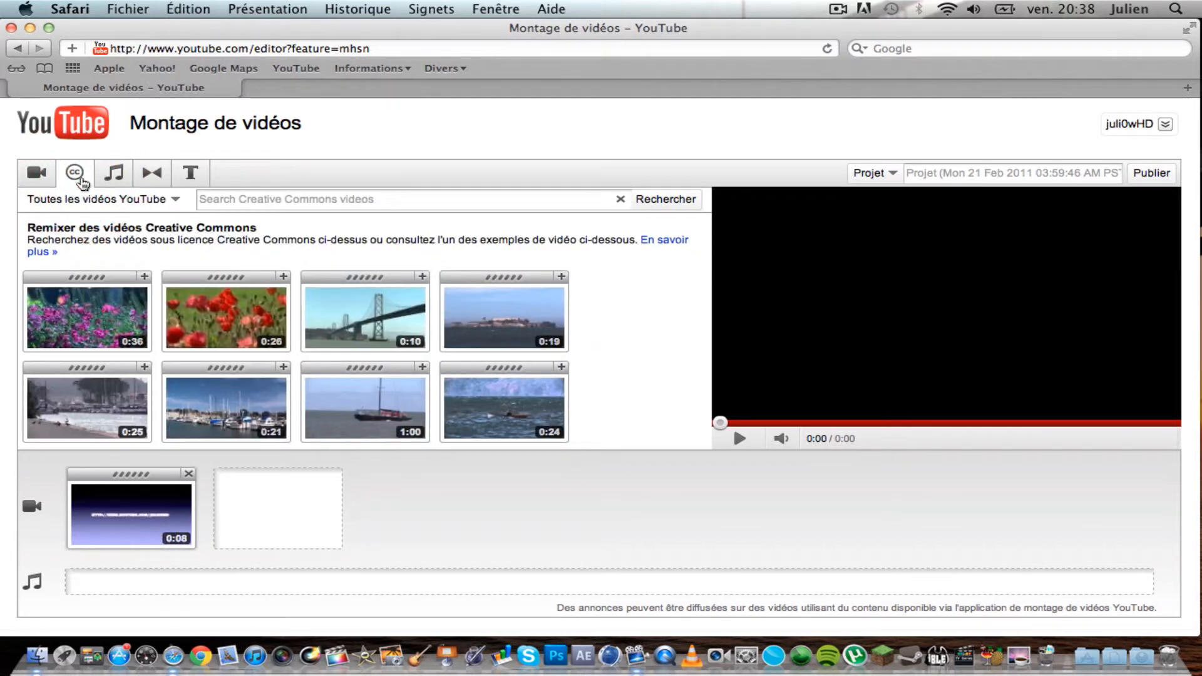
left_click(112, 174)
scroll(155, 295, "down", 15)
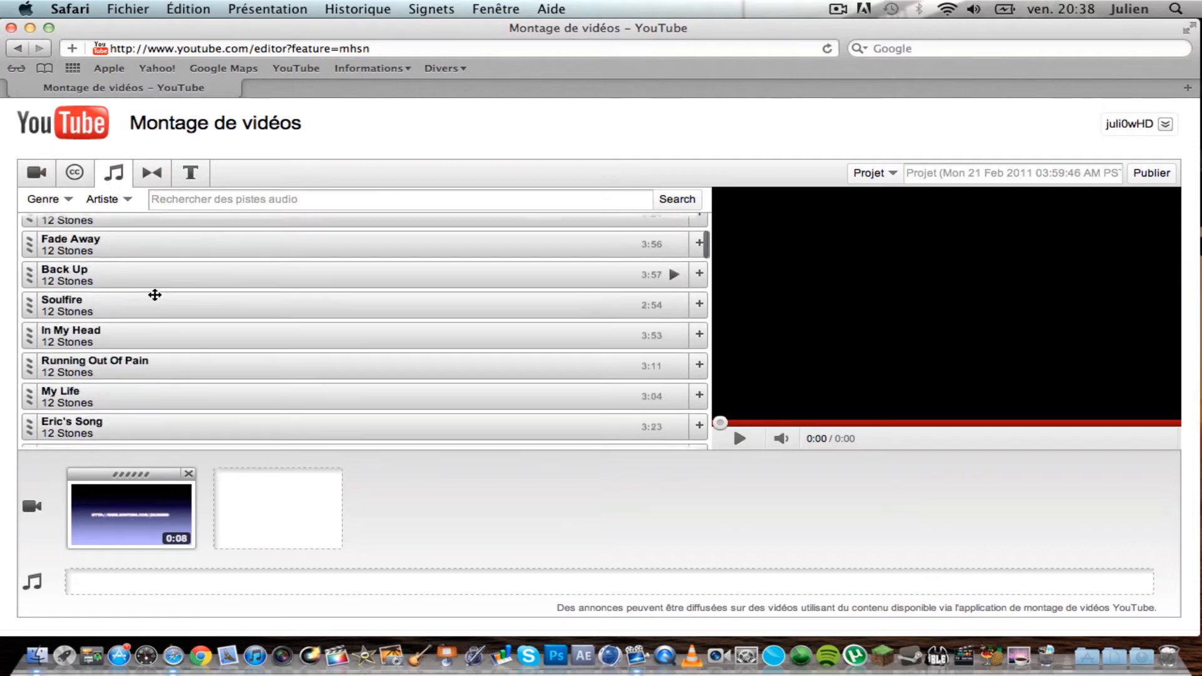
scroll(155, 295, "down", 5)
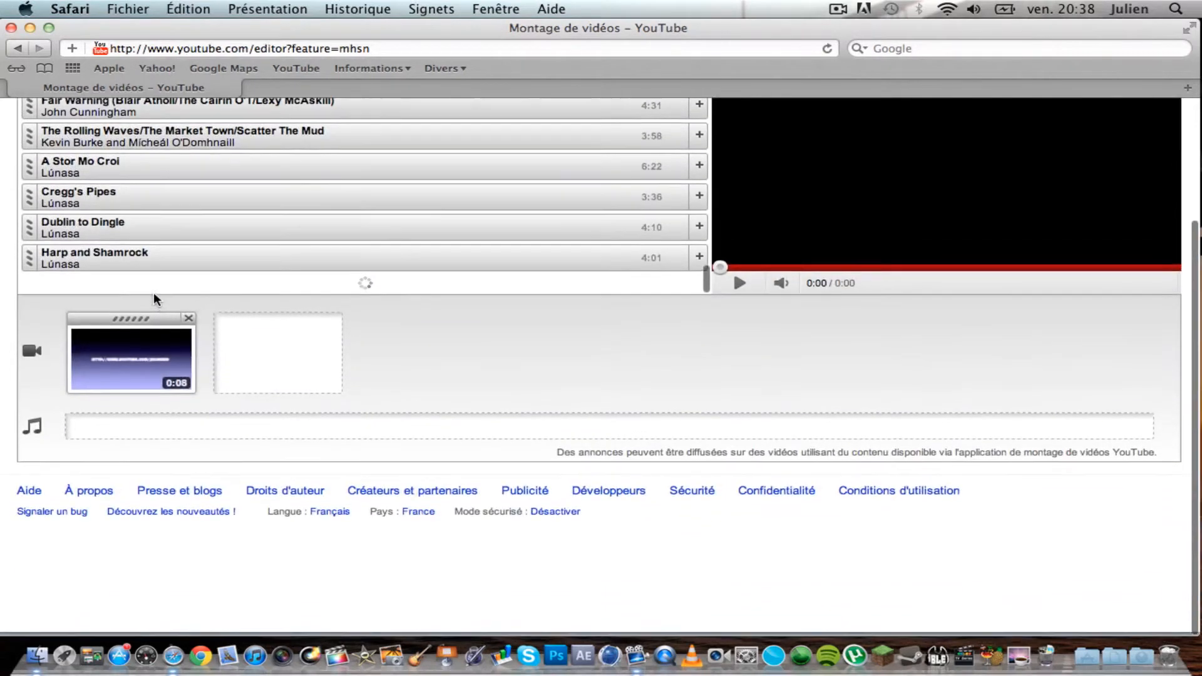
scroll(488, 374, "up", 8)
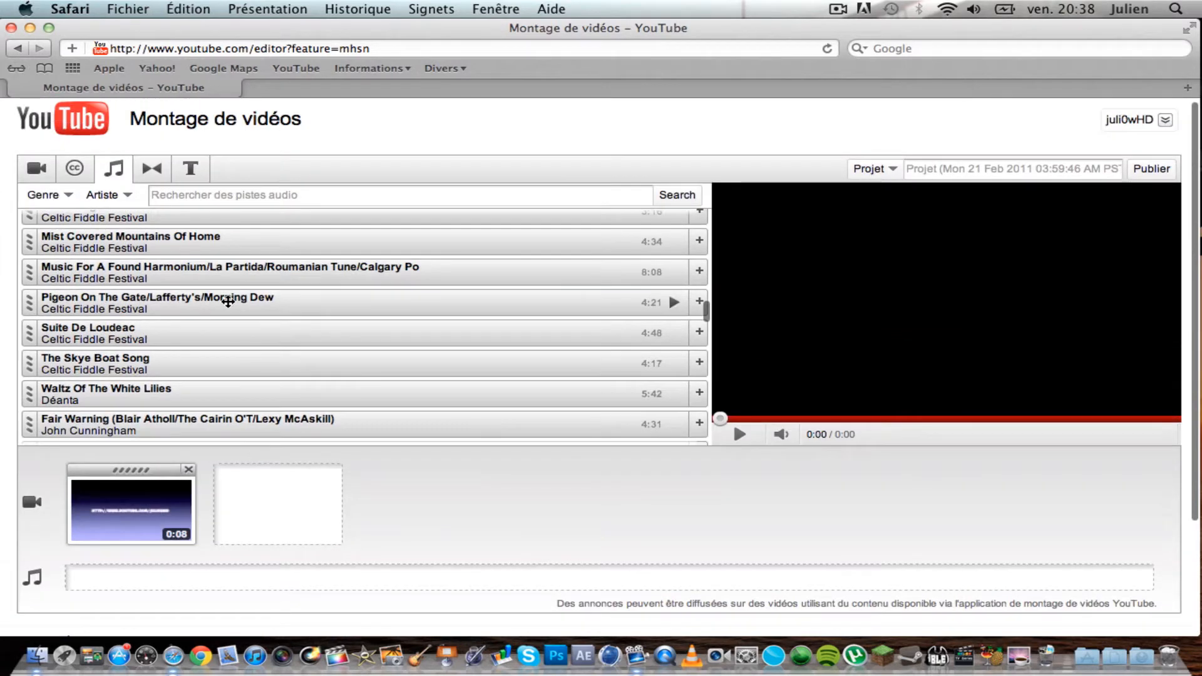
scroll(228, 303, "down", 5)
scroll(227, 306, "down", 15)
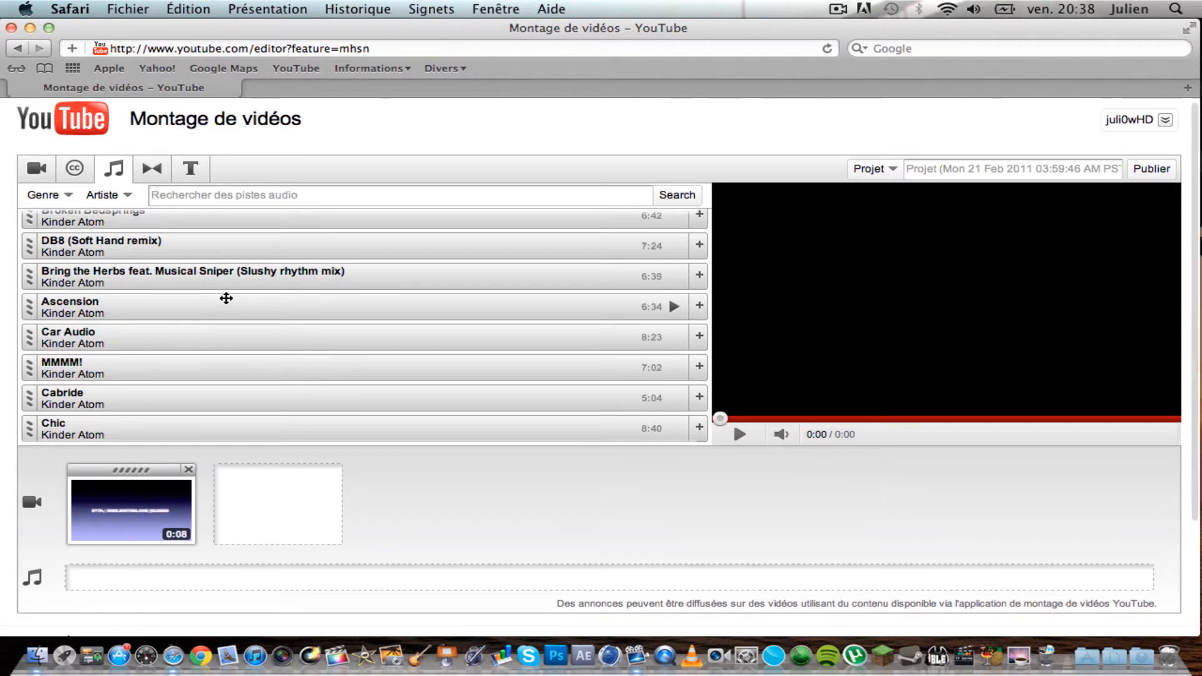
scroll(226, 299, "down", 10)
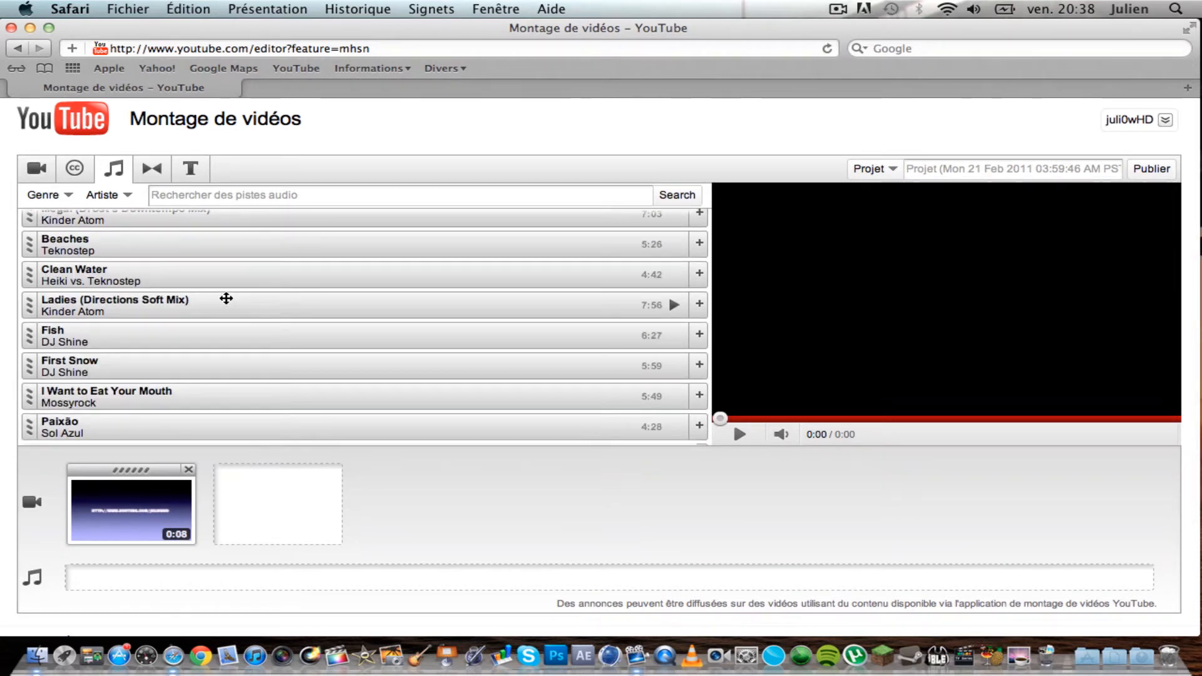
scroll(226, 298, "down", 10)
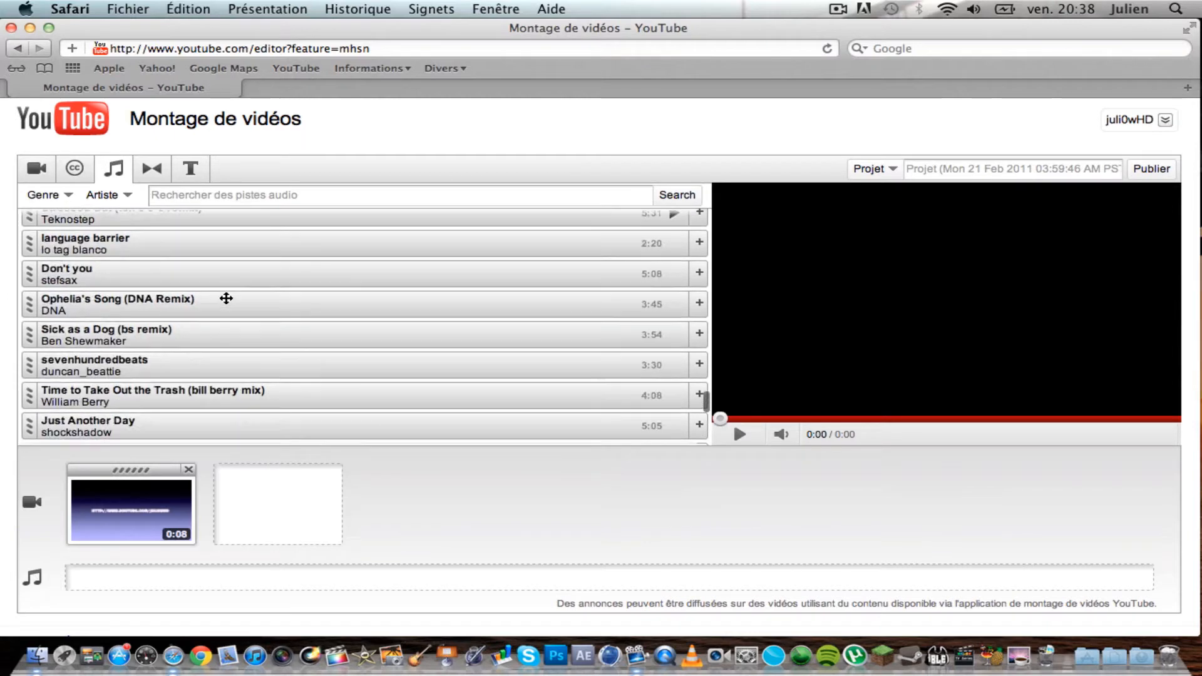
scroll(226, 298, "down", 1)
scroll(226, 298, "down", 4)
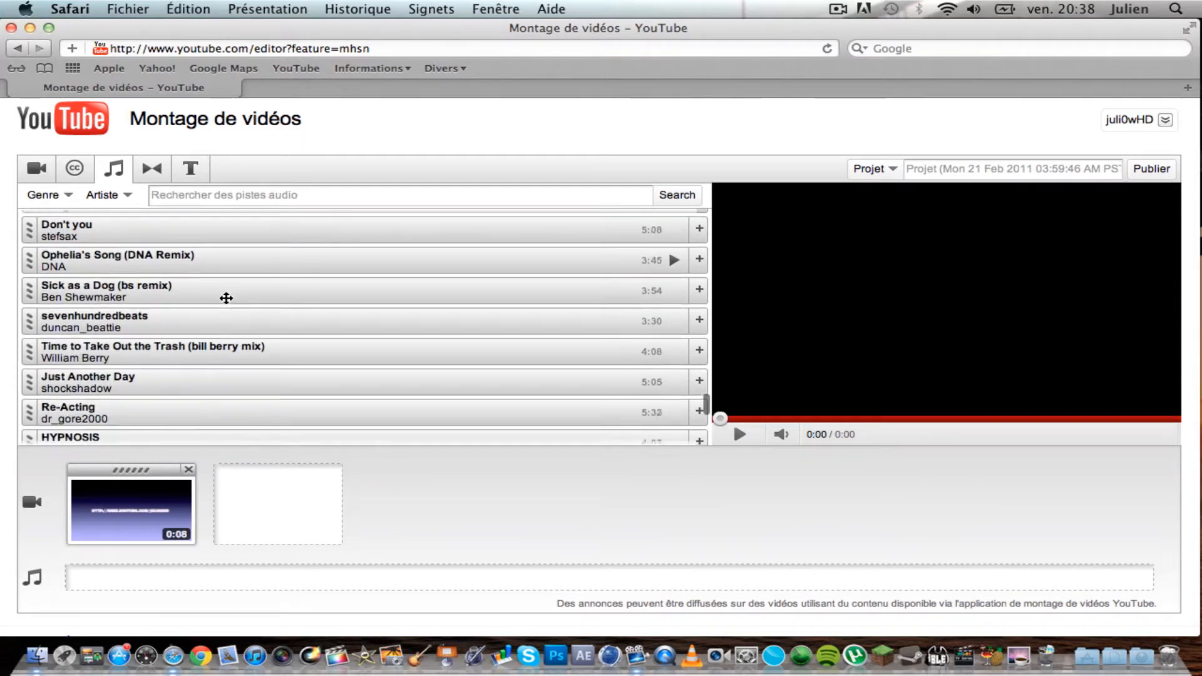
scroll(226, 298, "down", 20)
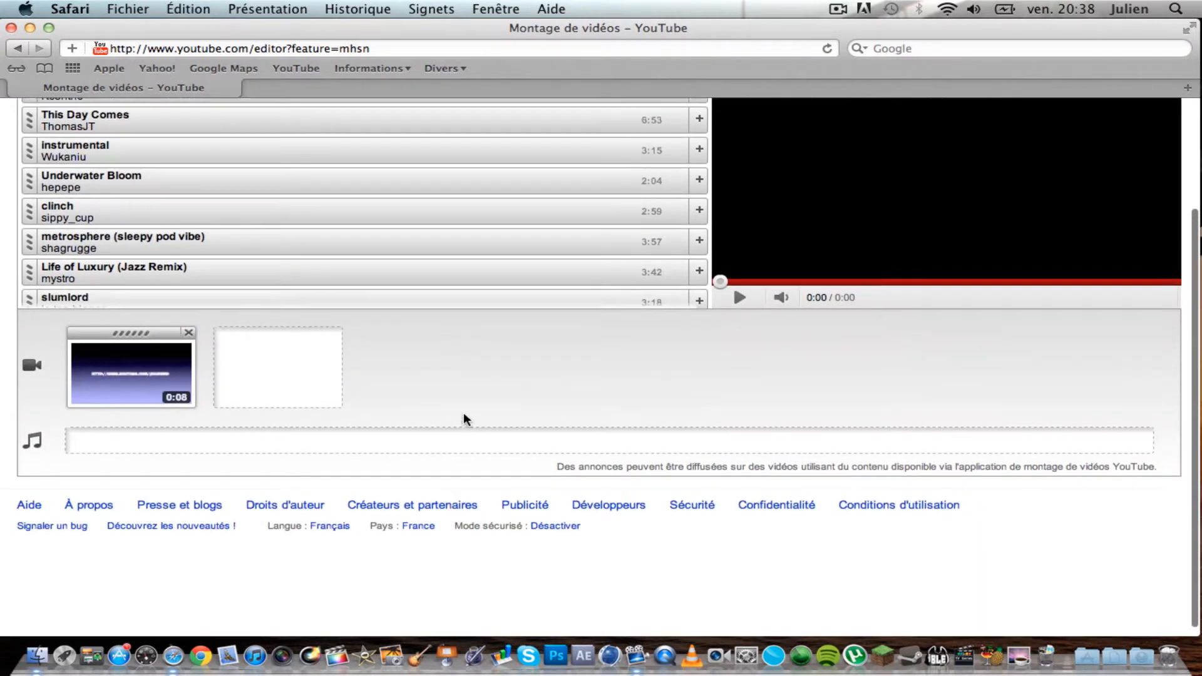
scroll(465, 415, "up", 4)
scroll(454, 339, "down", 5)
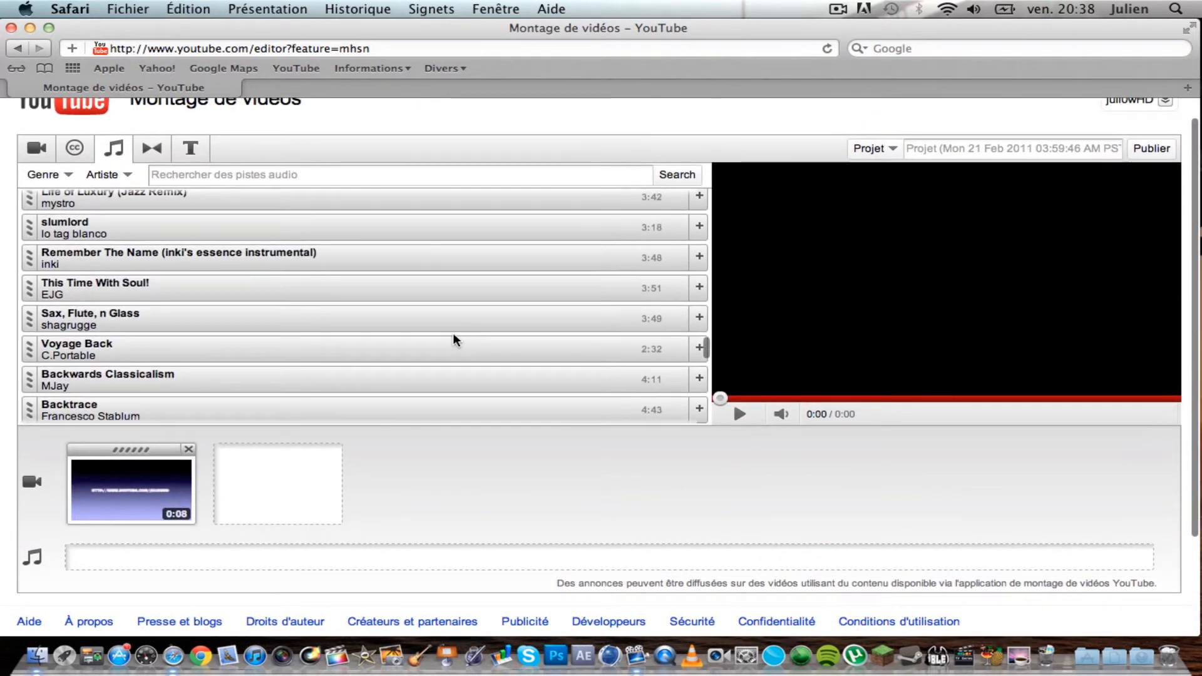
scroll(454, 336, "down", 5)
scroll(454, 335, "up", 2)
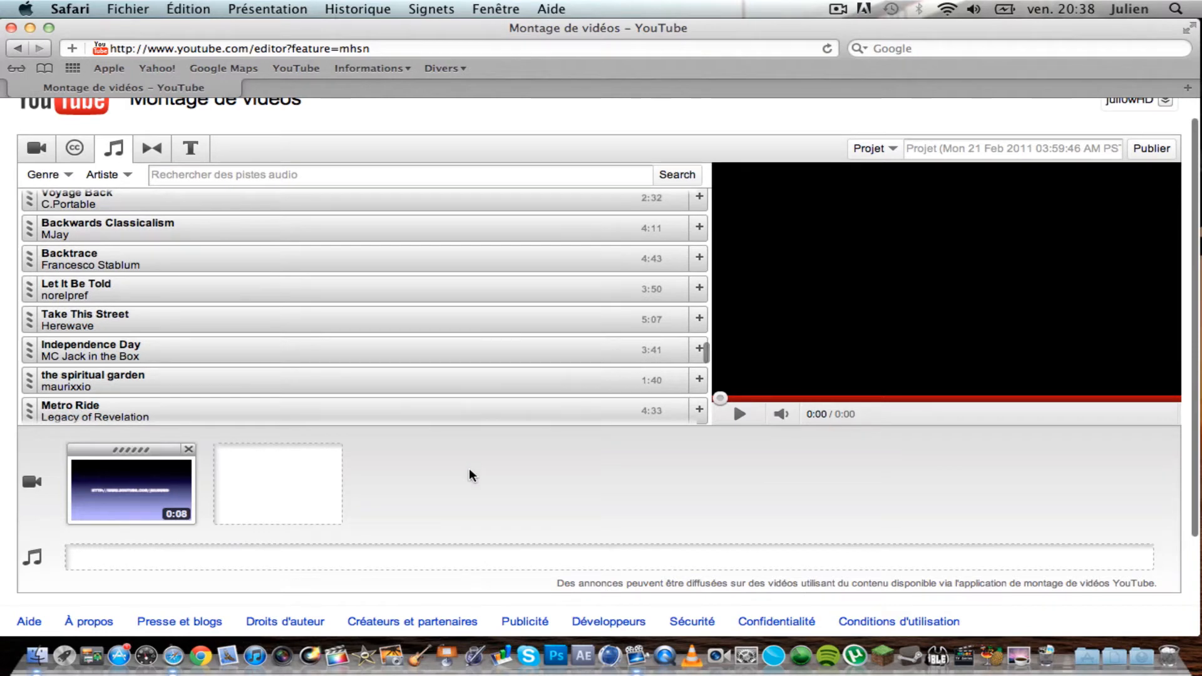
scroll(344, 290, "up", 10)
scroll(344, 290, "up", 10)
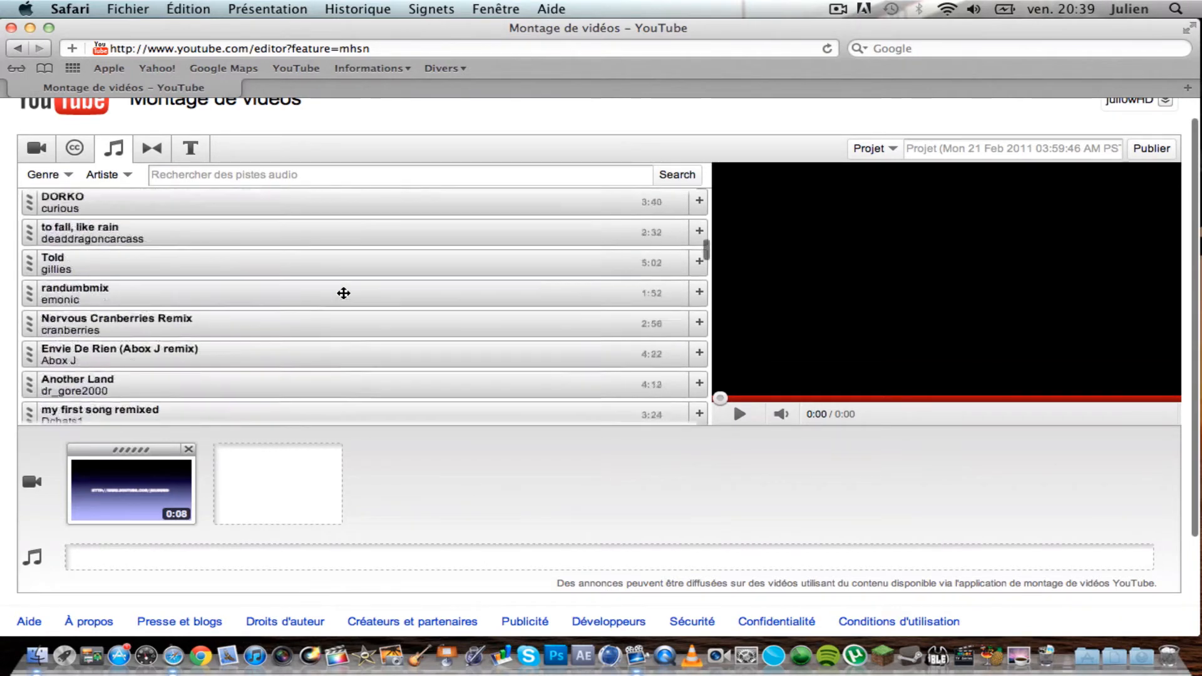
- Search the audio tracks for "Bob"
left_click(232, 181)
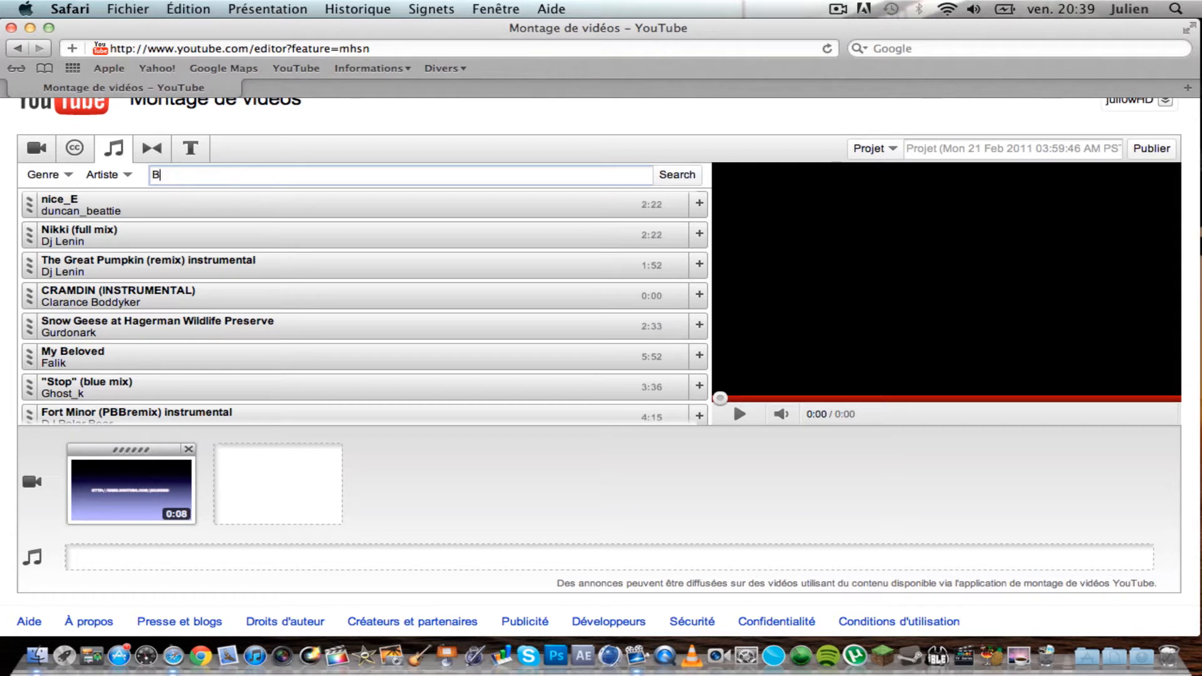
type("Bpb")
key("BackSpace")
key("BackSpace")
key("Return")
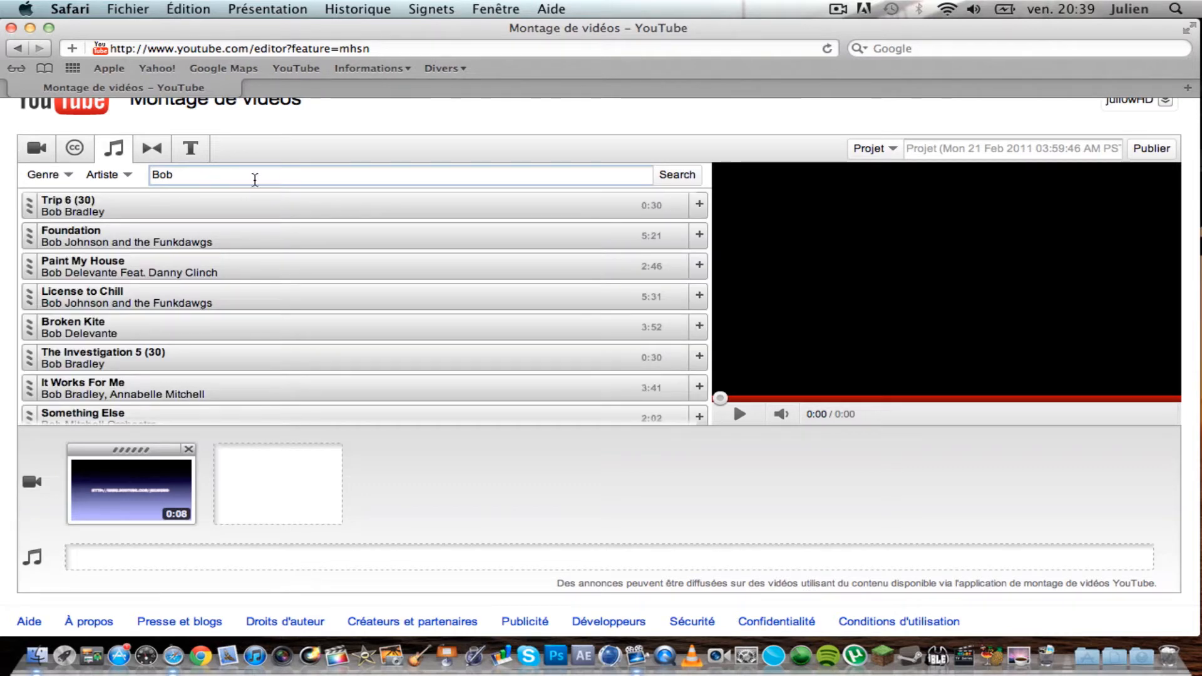
- Look over the transitions available for joining clips, from Crossfade through Radial Wipe
left_click(161, 149)
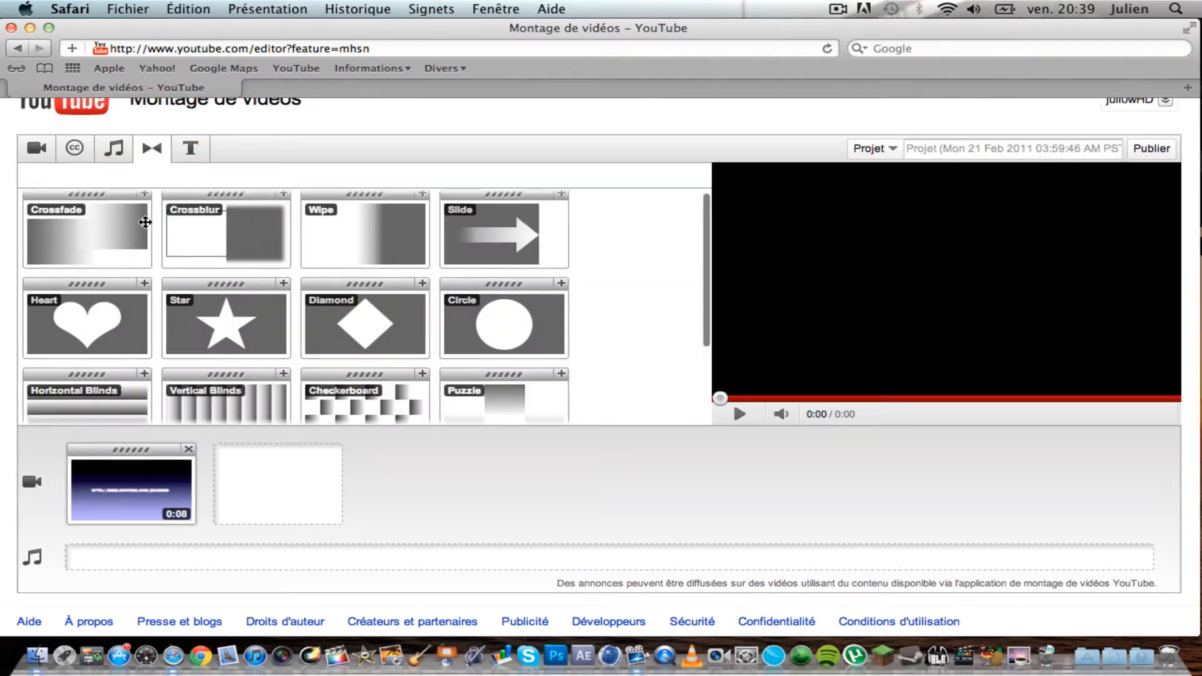
scroll(145, 223, "down", 3)
scroll(146, 225, "down", 2)
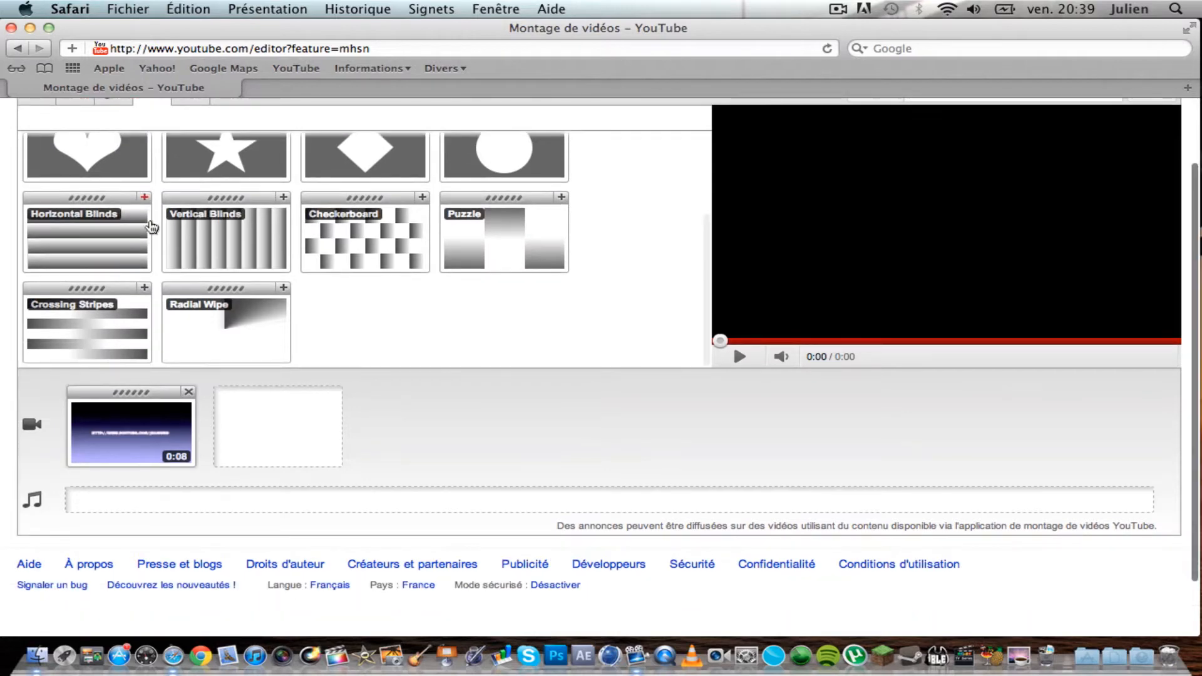
scroll(429, 311, "up", 5)
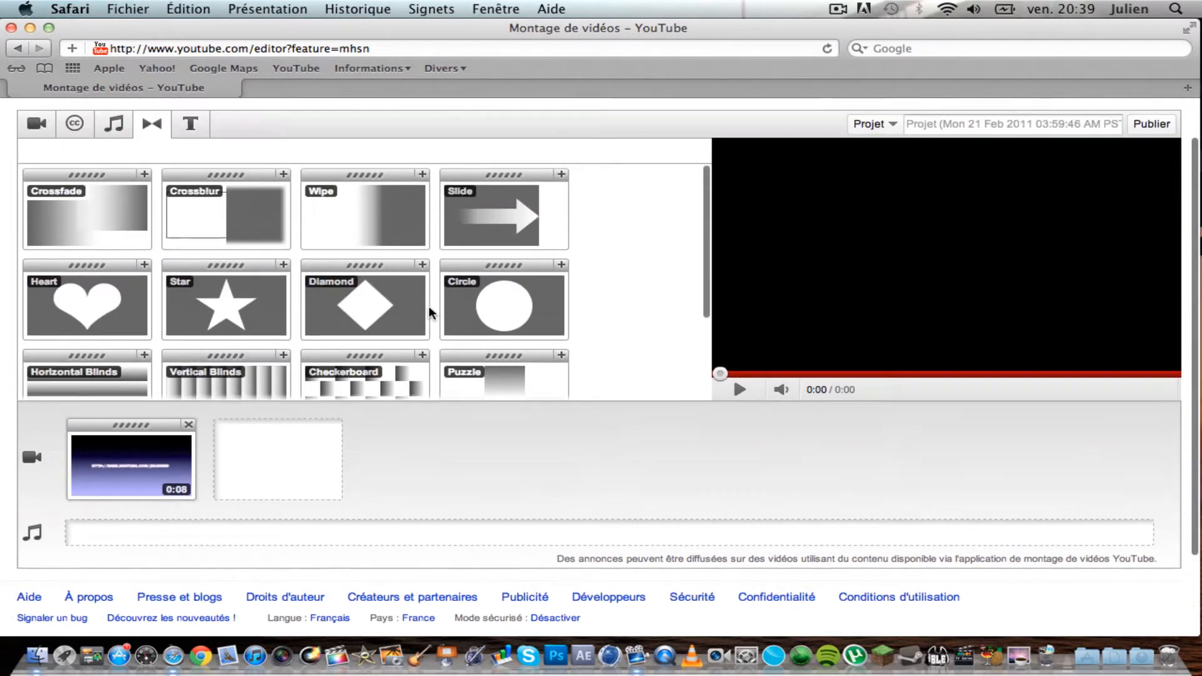
scroll(429, 311, "up", 2)
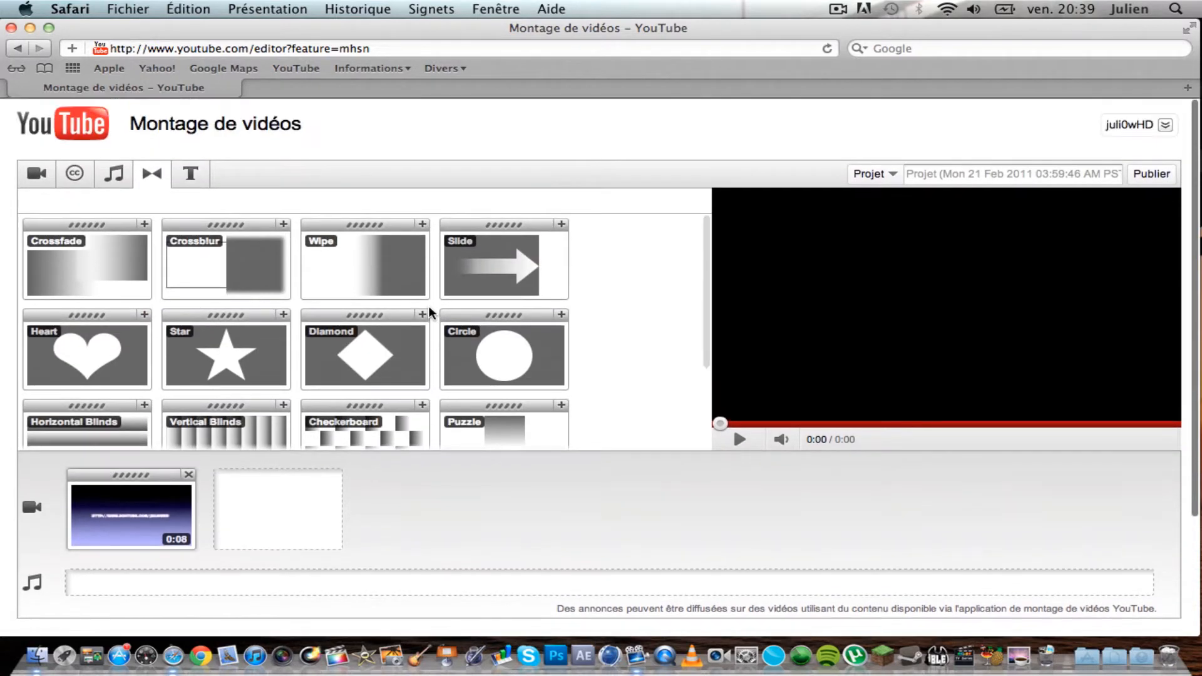
scroll(430, 351, "down", 4)
- Add the InterfaceLIFT video after the intro clip in the timeline and place a Heart transition between the two
left_click(37, 175)
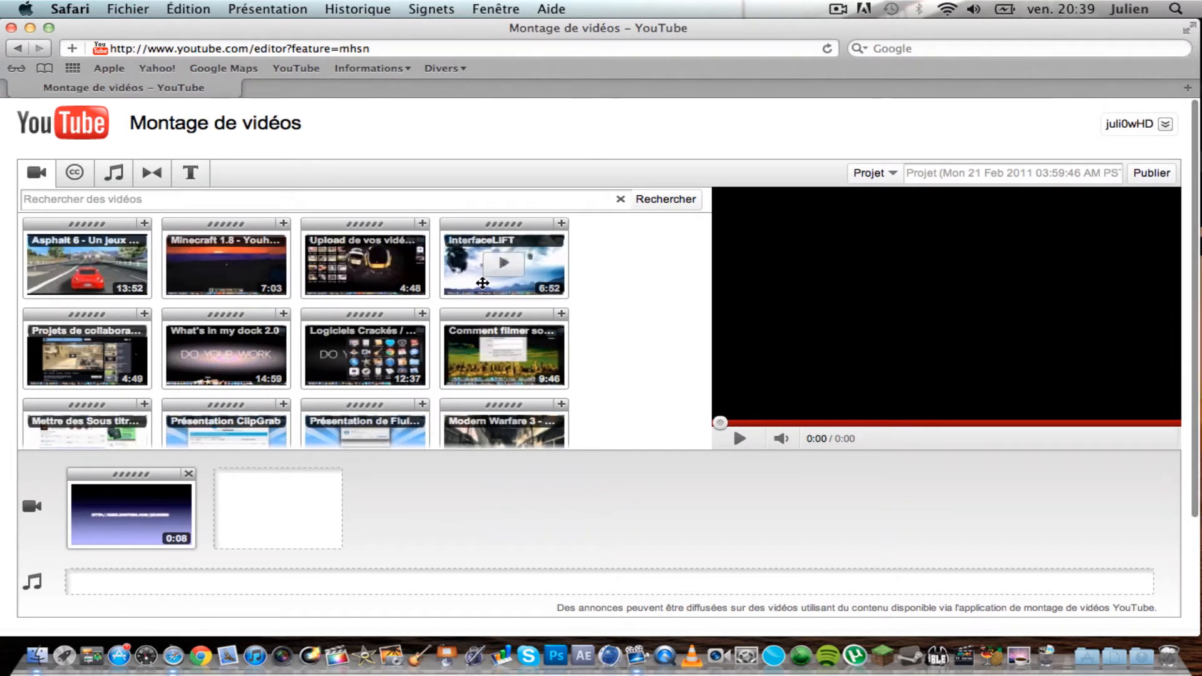
left_click_drag(483, 283, 268, 526)
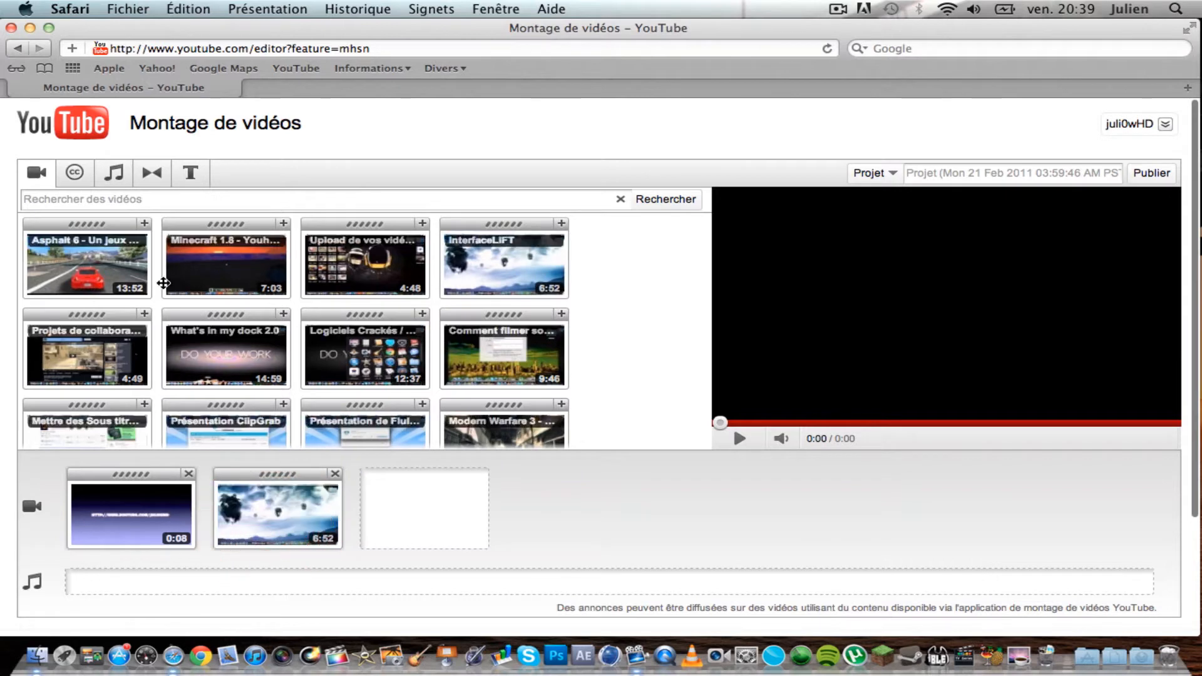
left_click(147, 181)
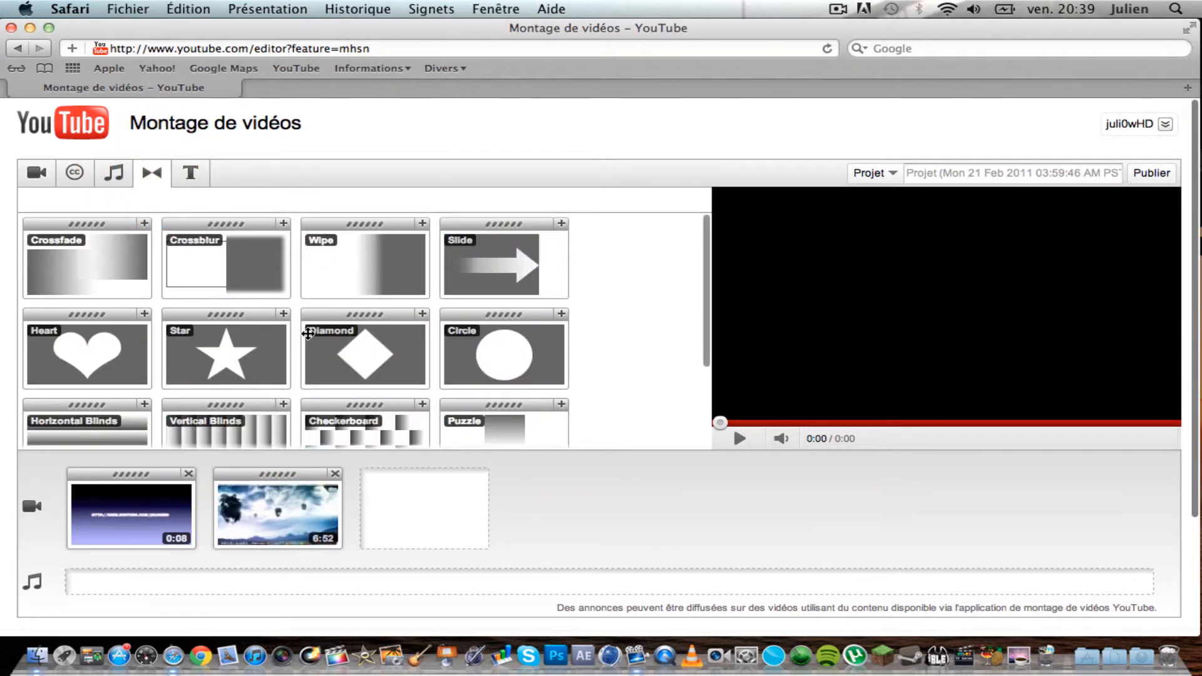
scroll(307, 333, "down", 5)
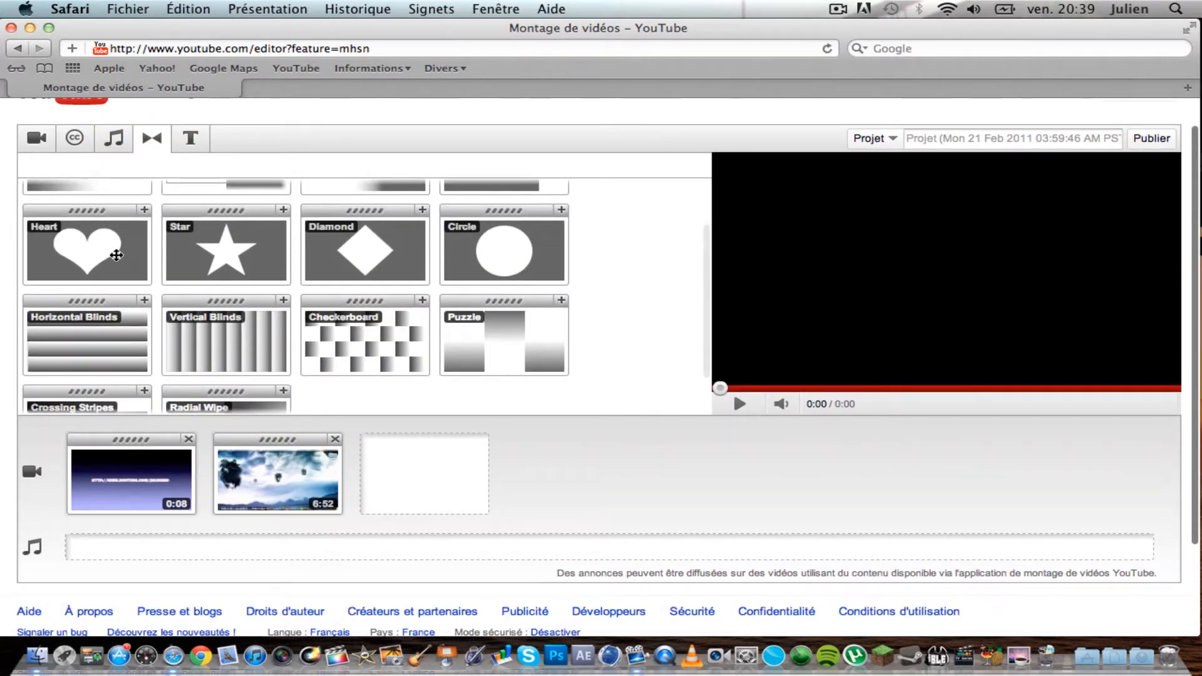
left_click_drag(114, 254, 210, 478)
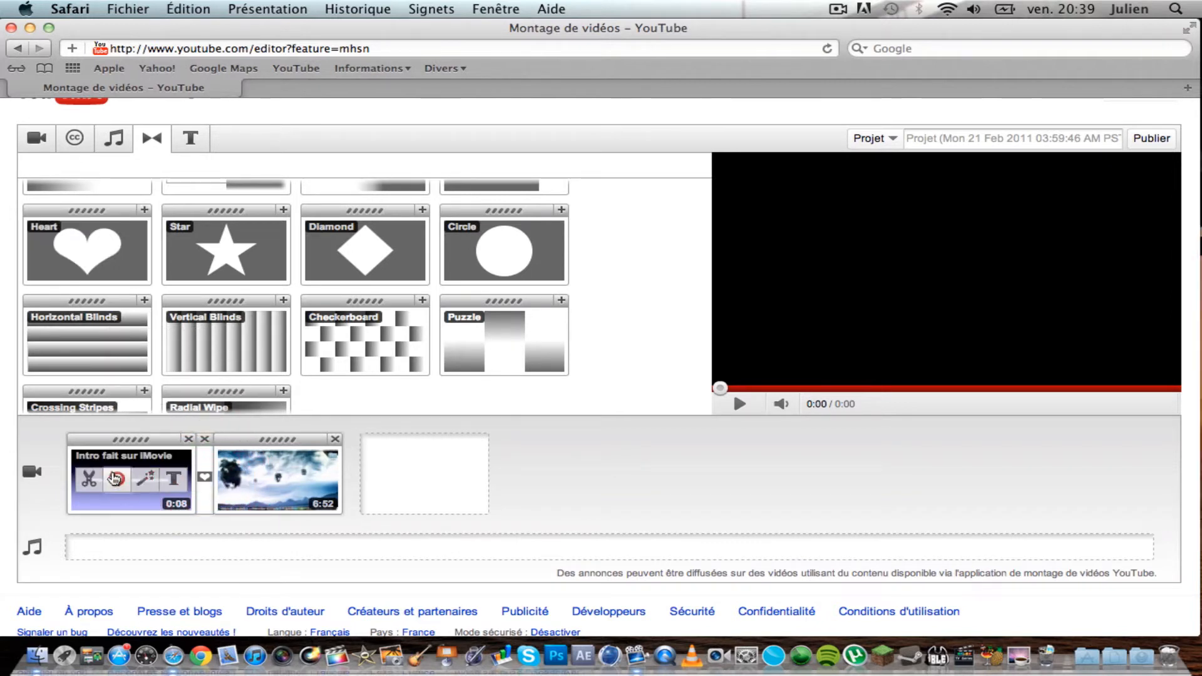
- Preview the project from the start through the Heart transition, pause it there, and review the other transitions
left_click(740, 402)
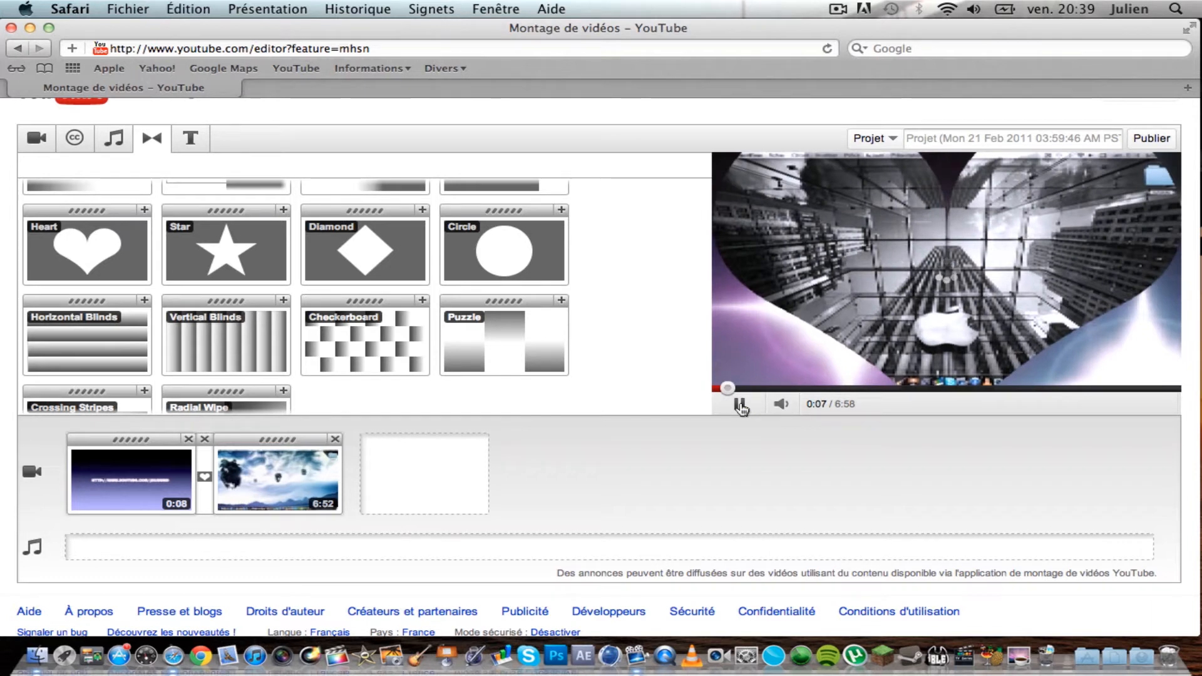
left_click(739, 404)
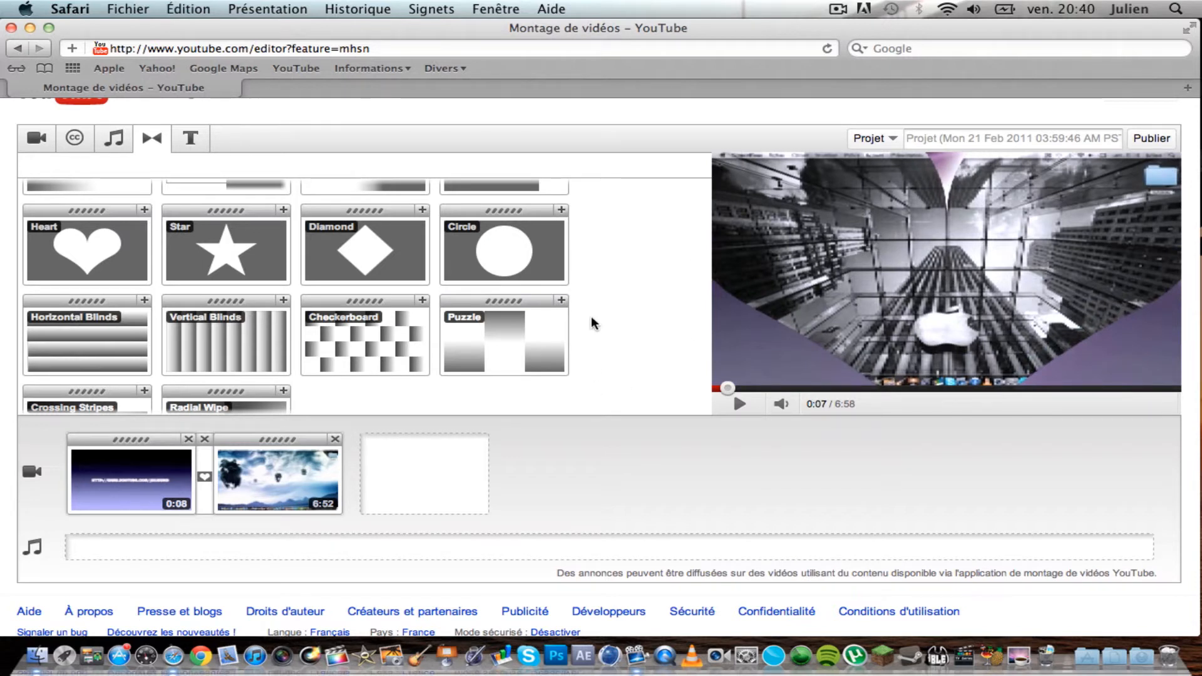
scroll(591, 316, "up", 3)
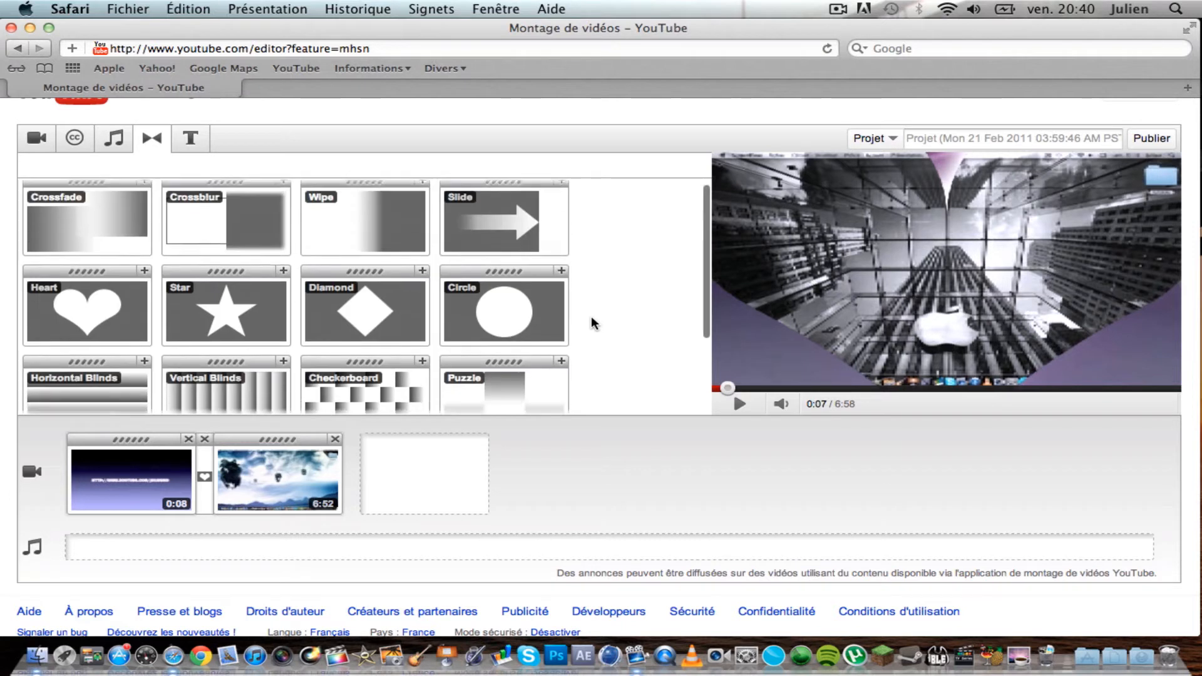
scroll(591, 316, "down", 4)
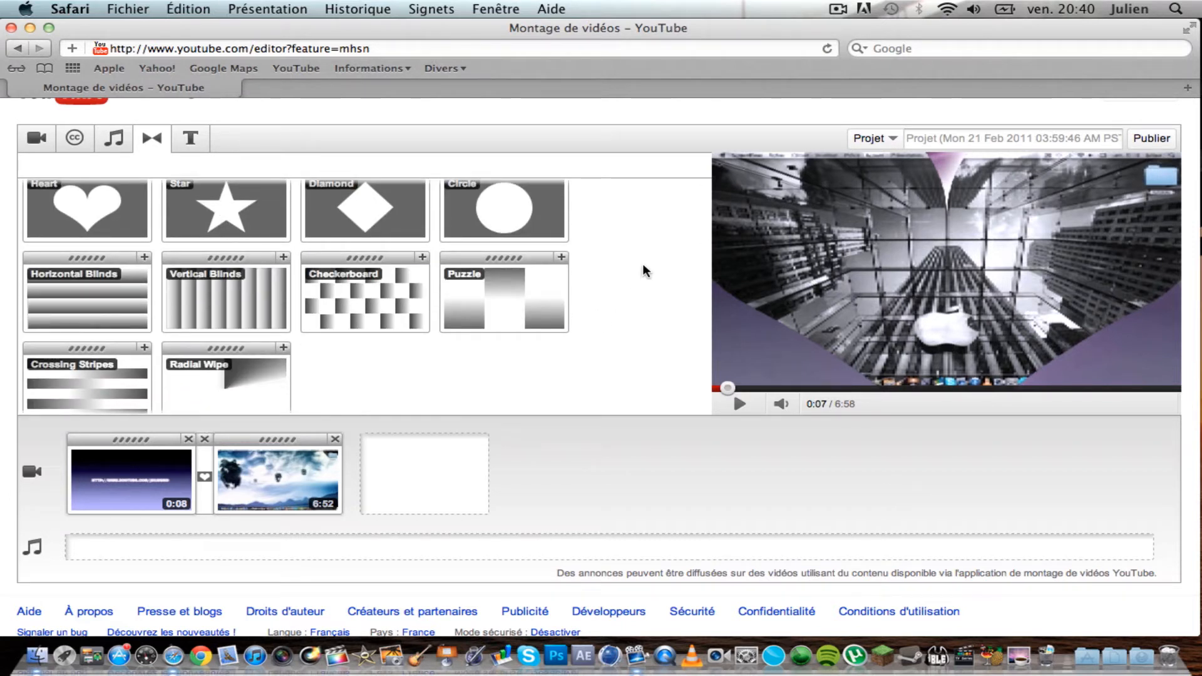
mouse_move(255, 511)
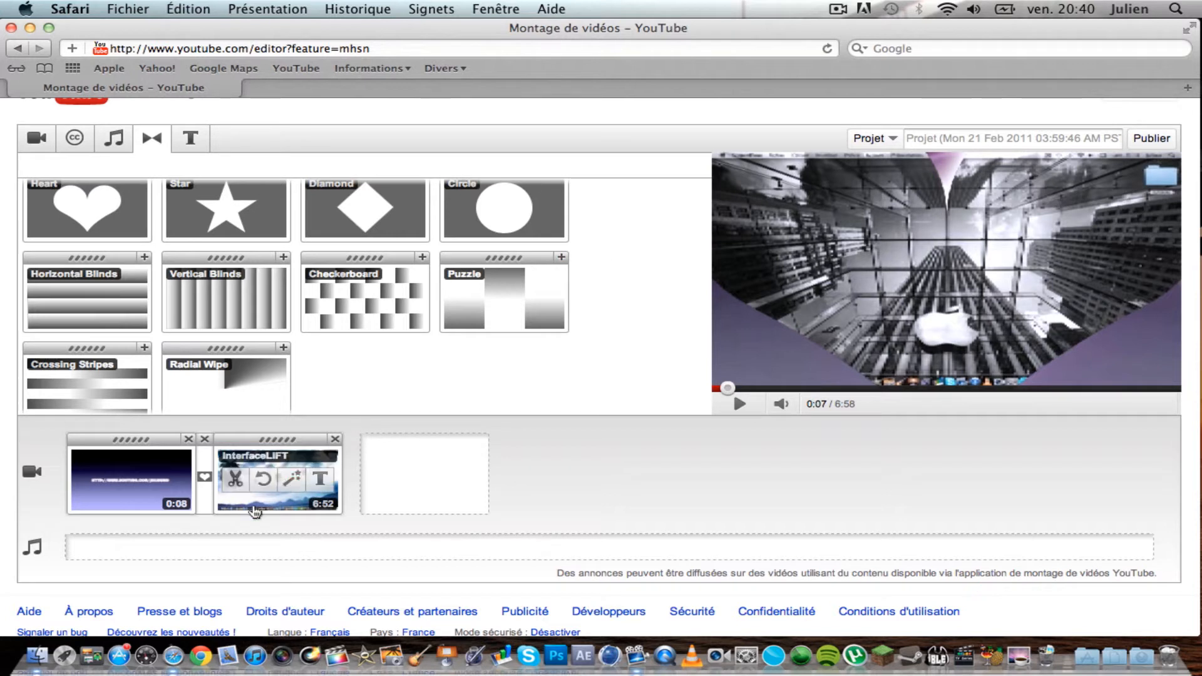
mouse_move(122, 498)
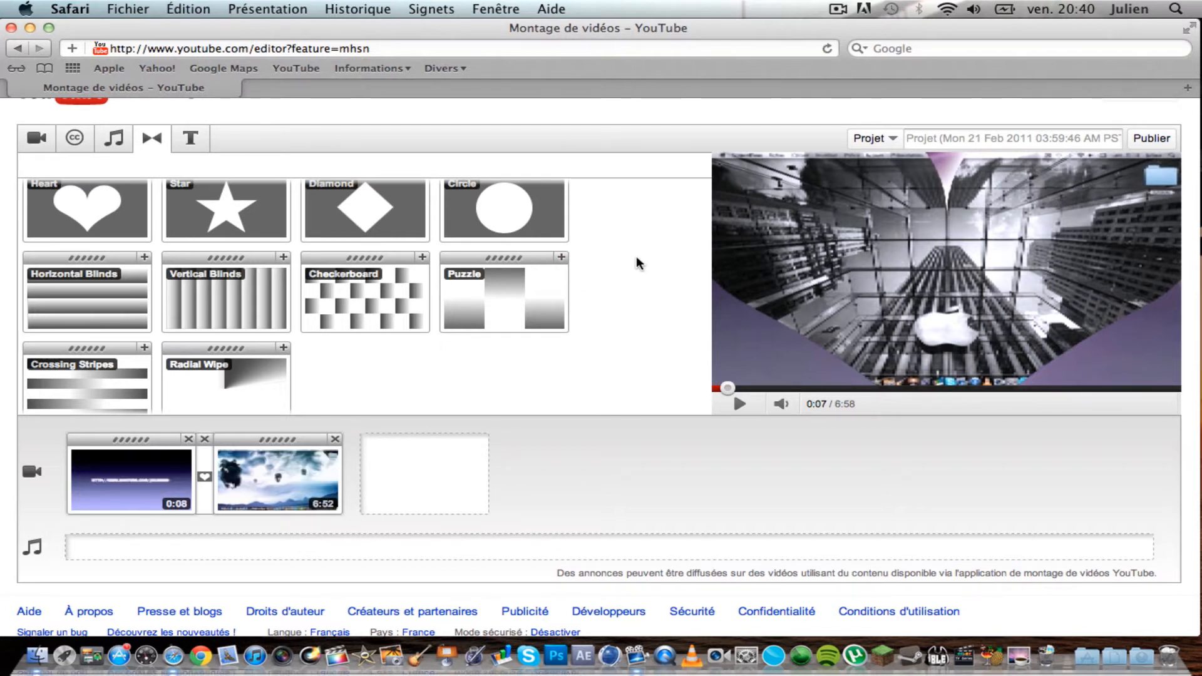
scroll(638, 263, "up", 2)
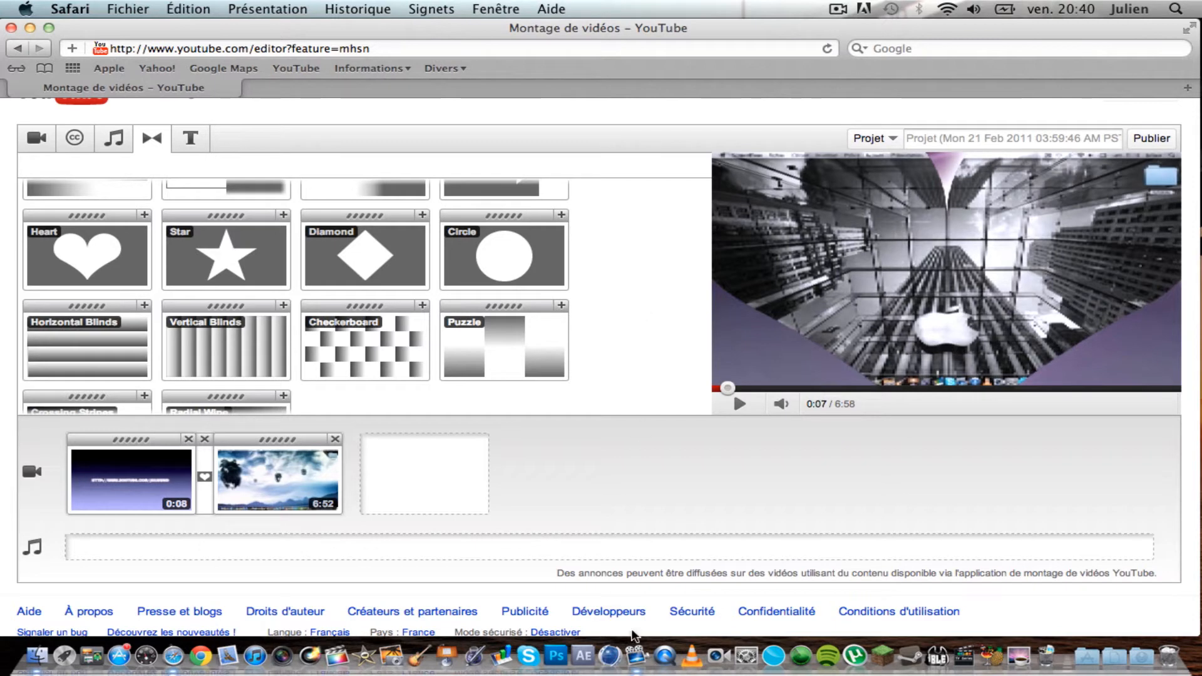
scroll(668, 275, "up", 2)
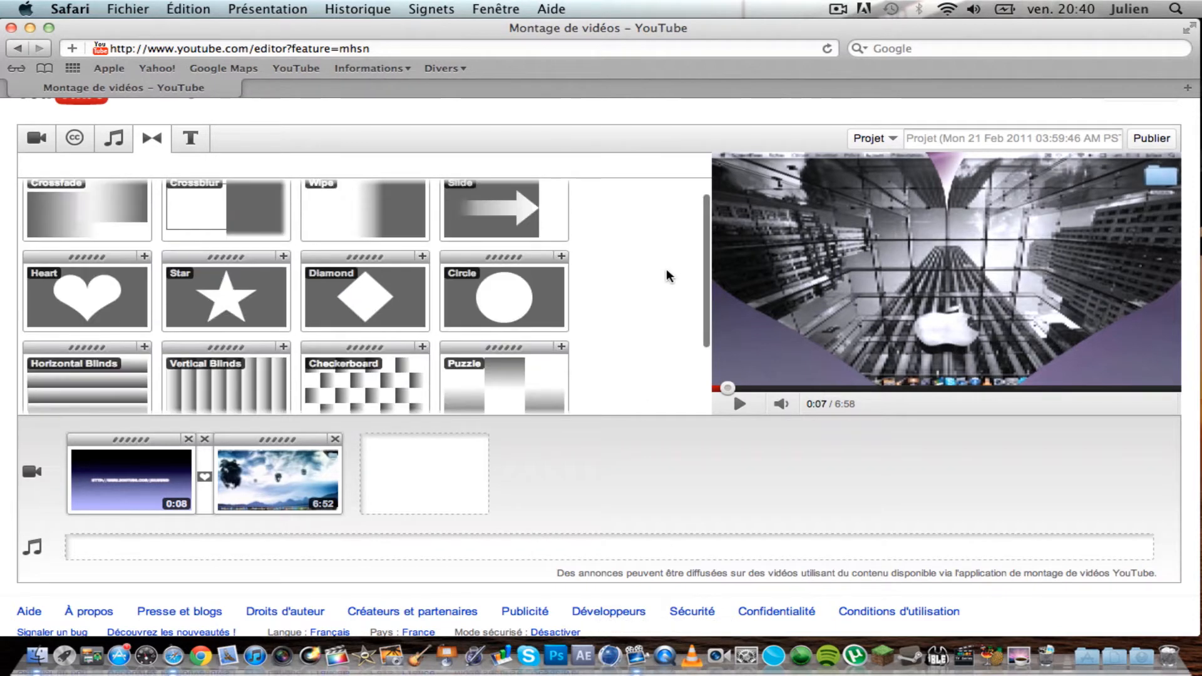
scroll(669, 276, "up", 3)
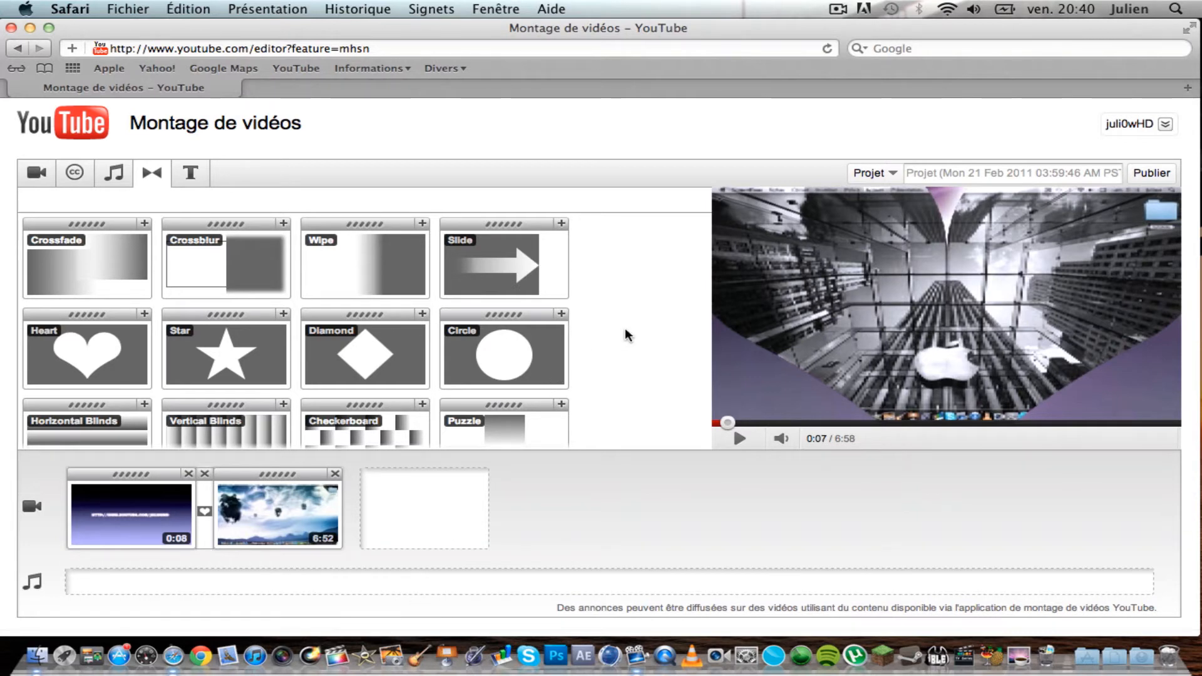
scroll(627, 335, "down", 5)
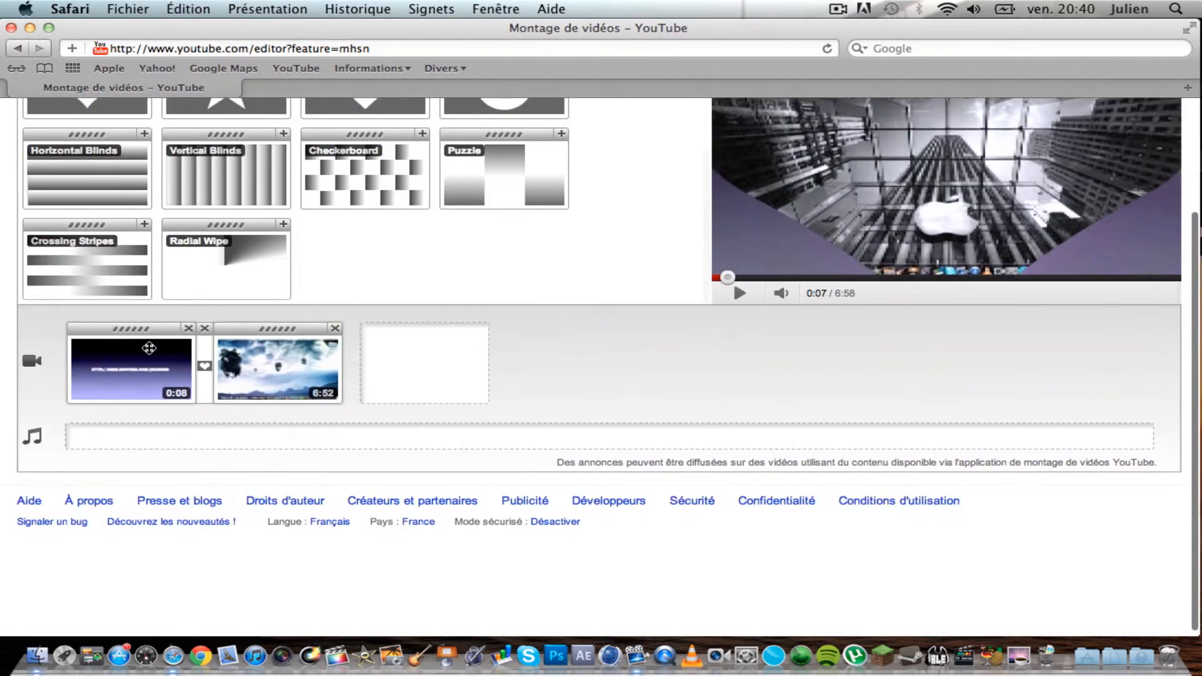
mouse_move(158, 384)
scroll(470, 411, "down", 2)
scroll(471, 412, "up", 2)
scroll(471, 412, "up", 3)
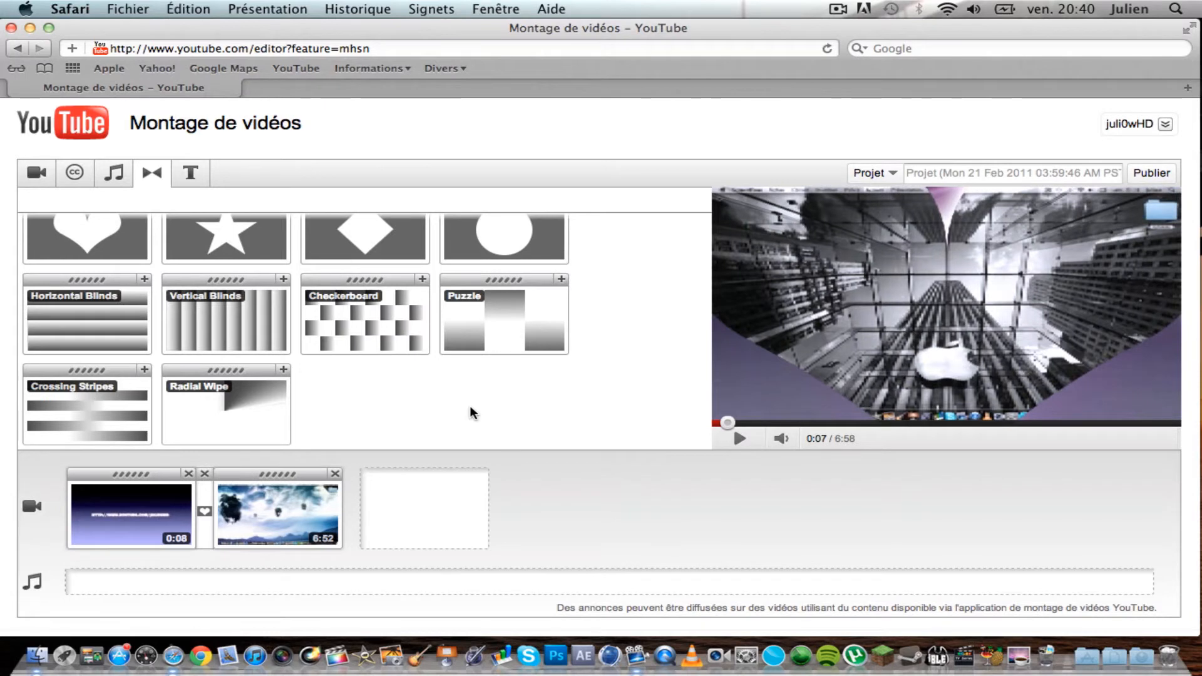
- Open the rotation options for the InterfaceLIFT clip in the timeline and dismiss them without saving
mouse_move(157, 520)
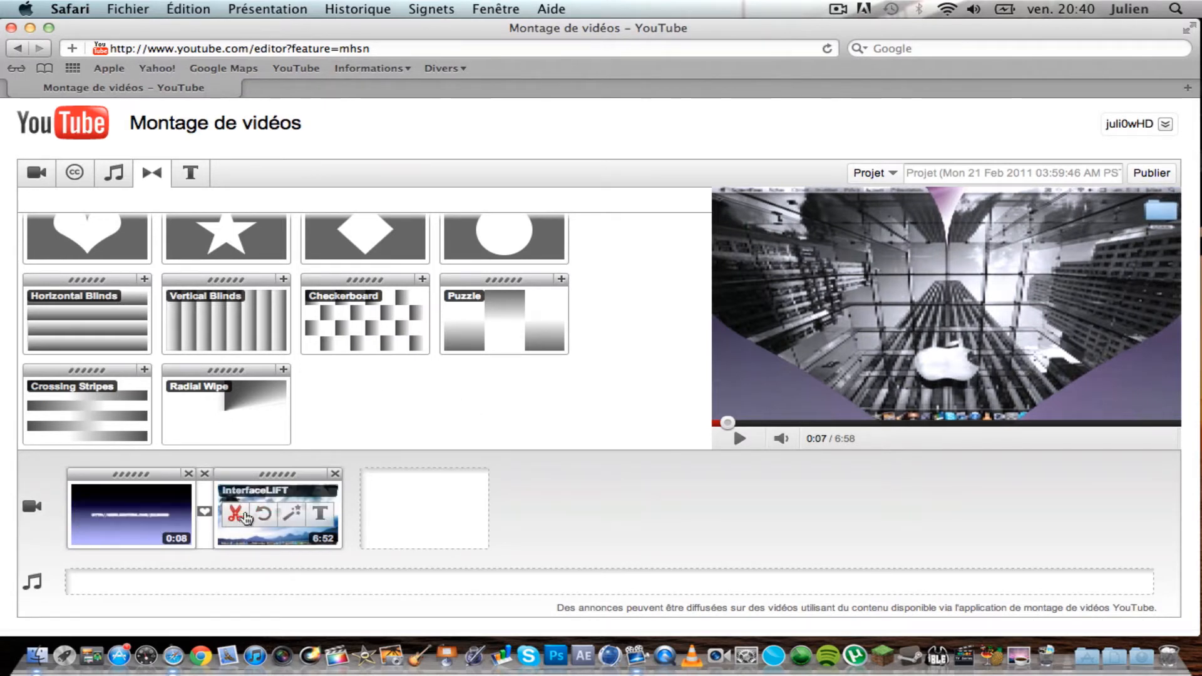
left_click(268, 516)
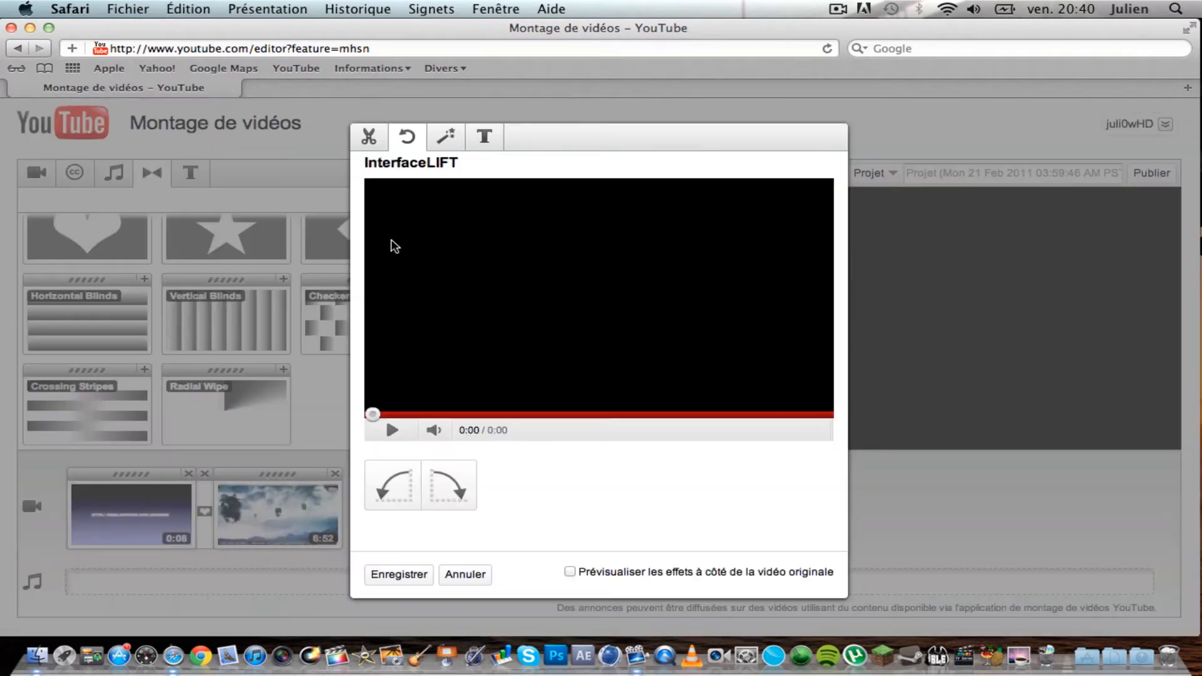
left_click(465, 574)
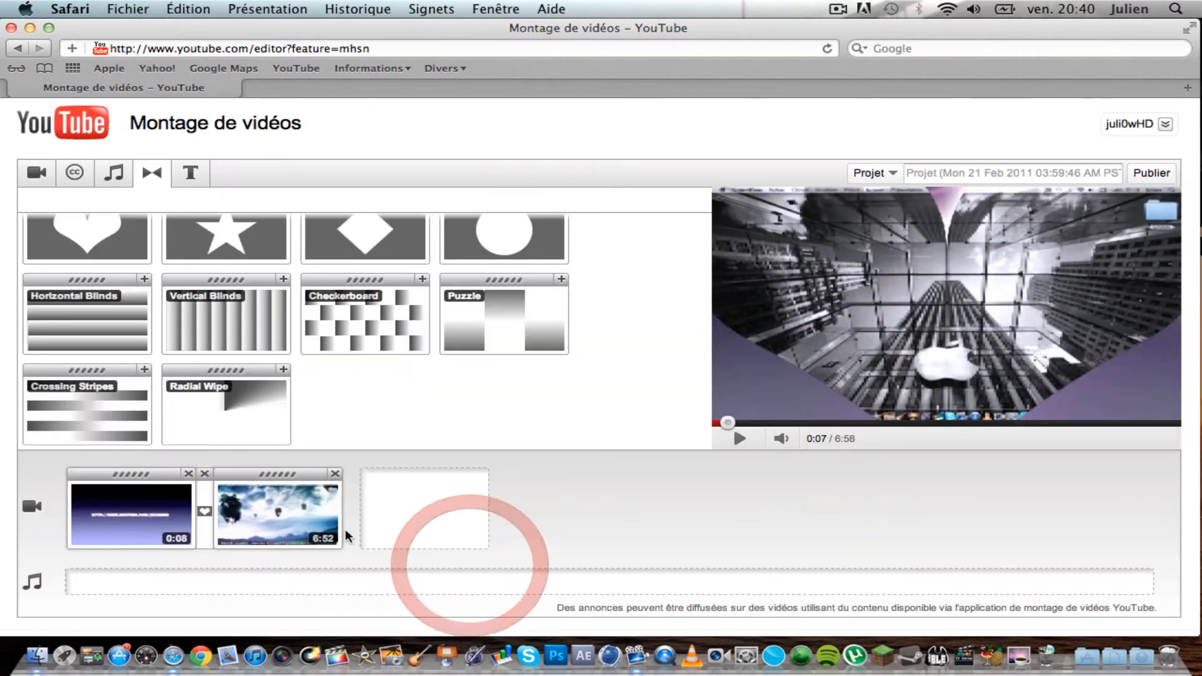
- Try the "J'ai de la chance" and "Noir et blanc" effects on the InterfaceLIFT clip, then discard the changes
left_click(298, 518)
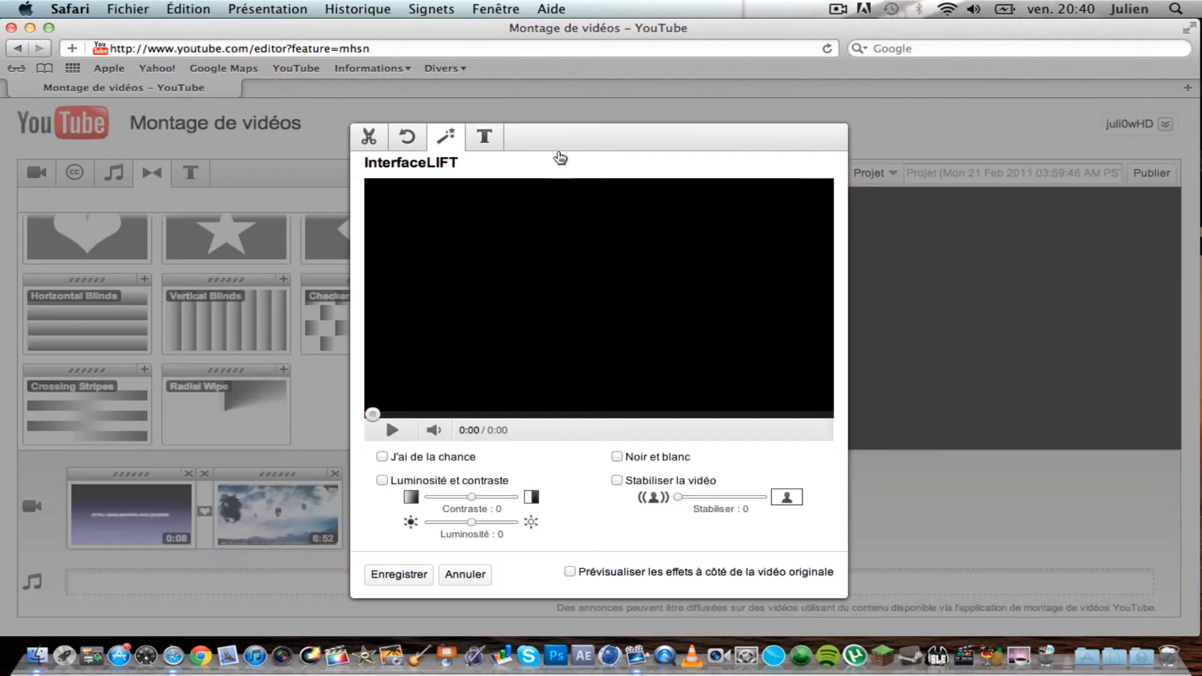
left_click(392, 430)
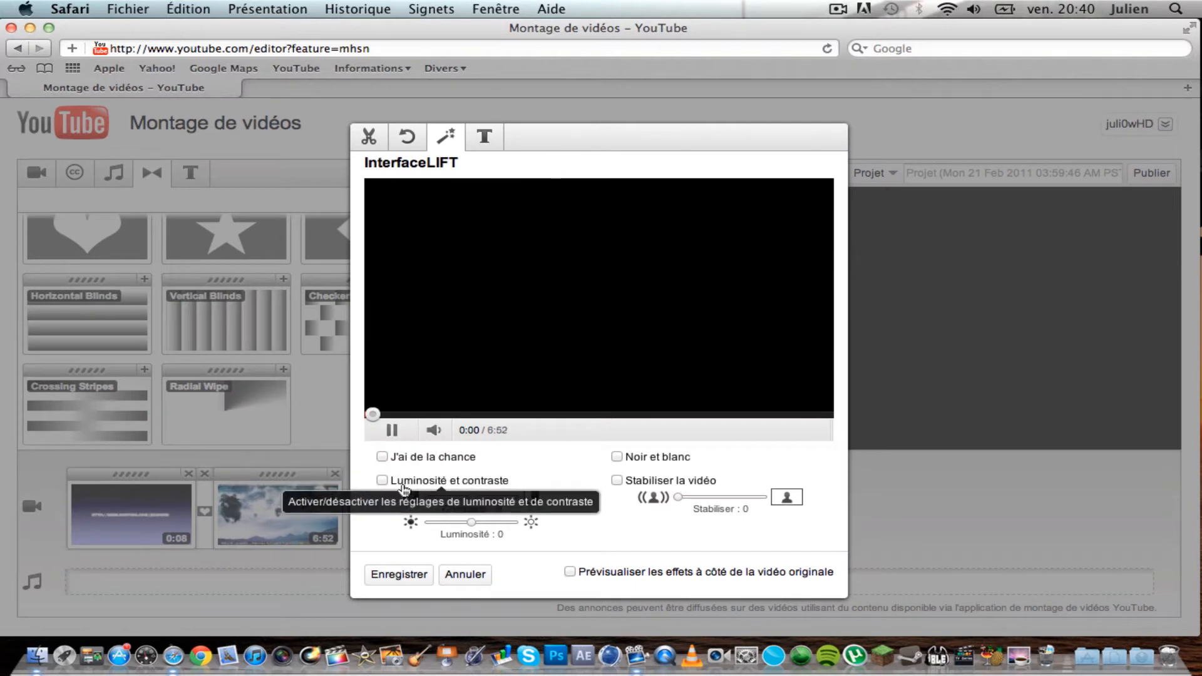
left_click(384, 458)
left_click(387, 460)
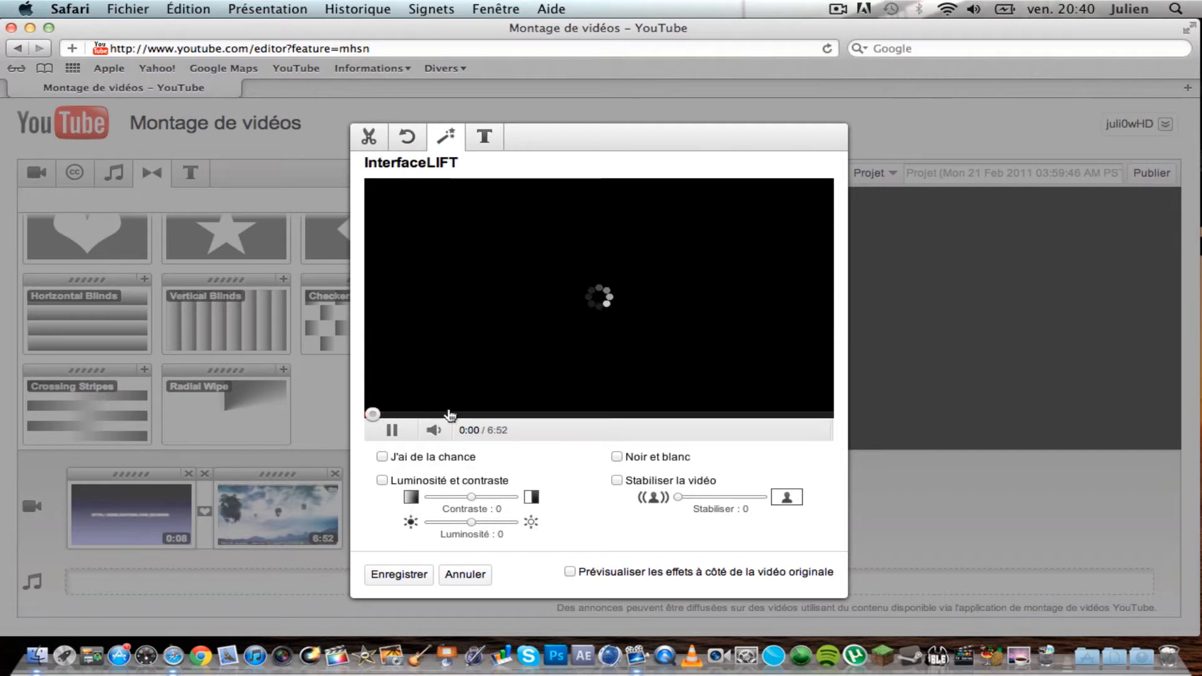
left_click(618, 457)
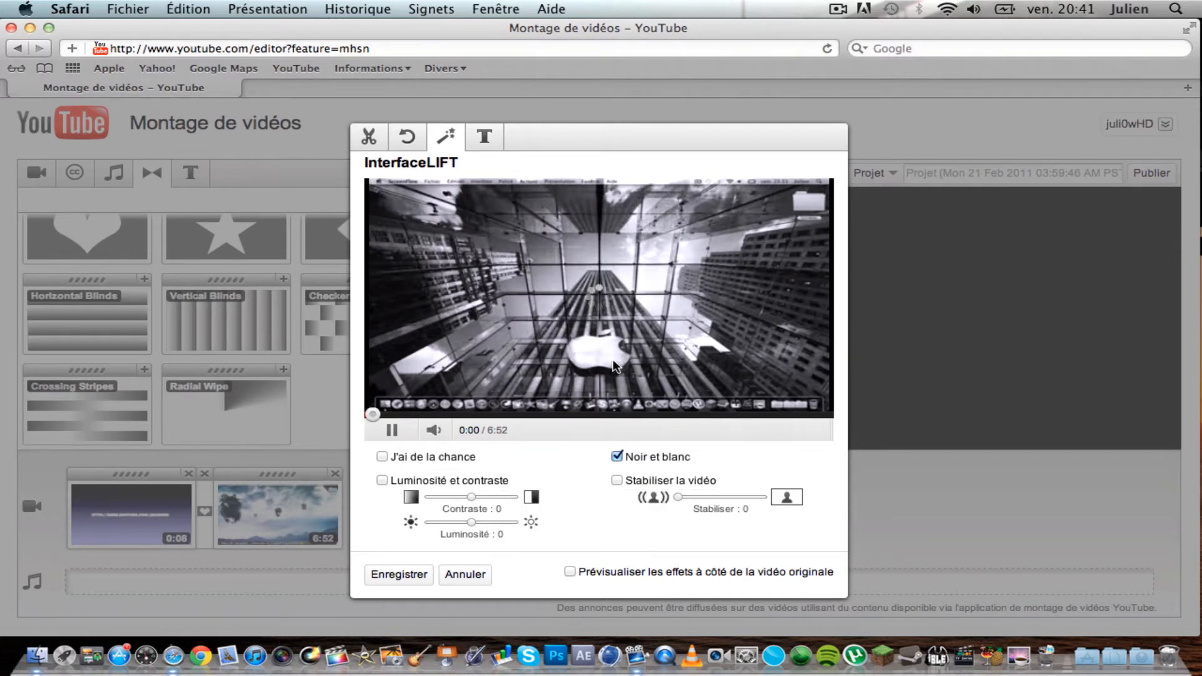
left_click(618, 456)
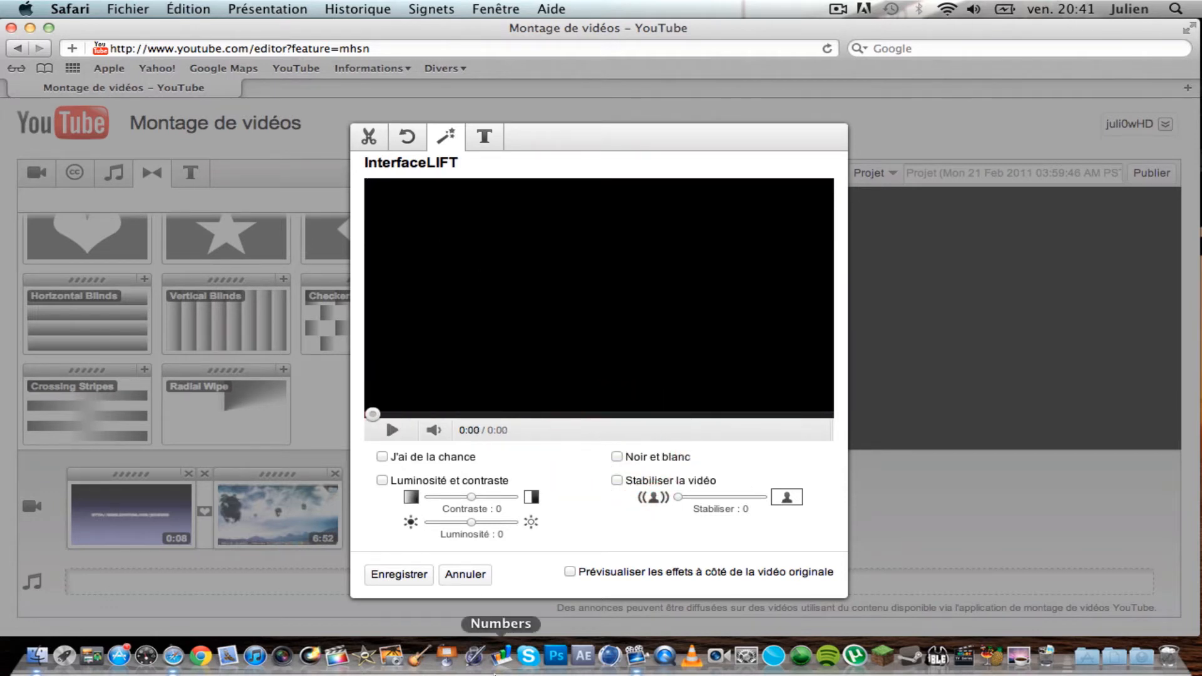
left_click(465, 574)
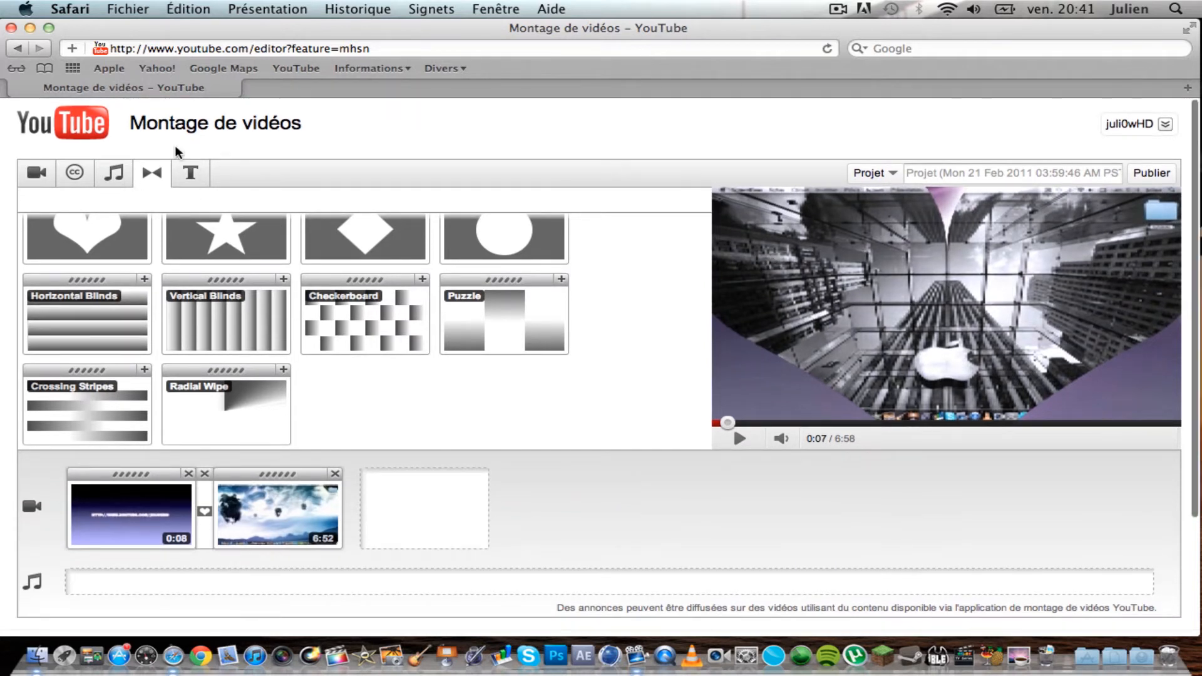
- Insert a Centered Title reading "Vidéo" between the intro and InterfaceLIFT clips, save it, and preview the project
left_click(199, 180)
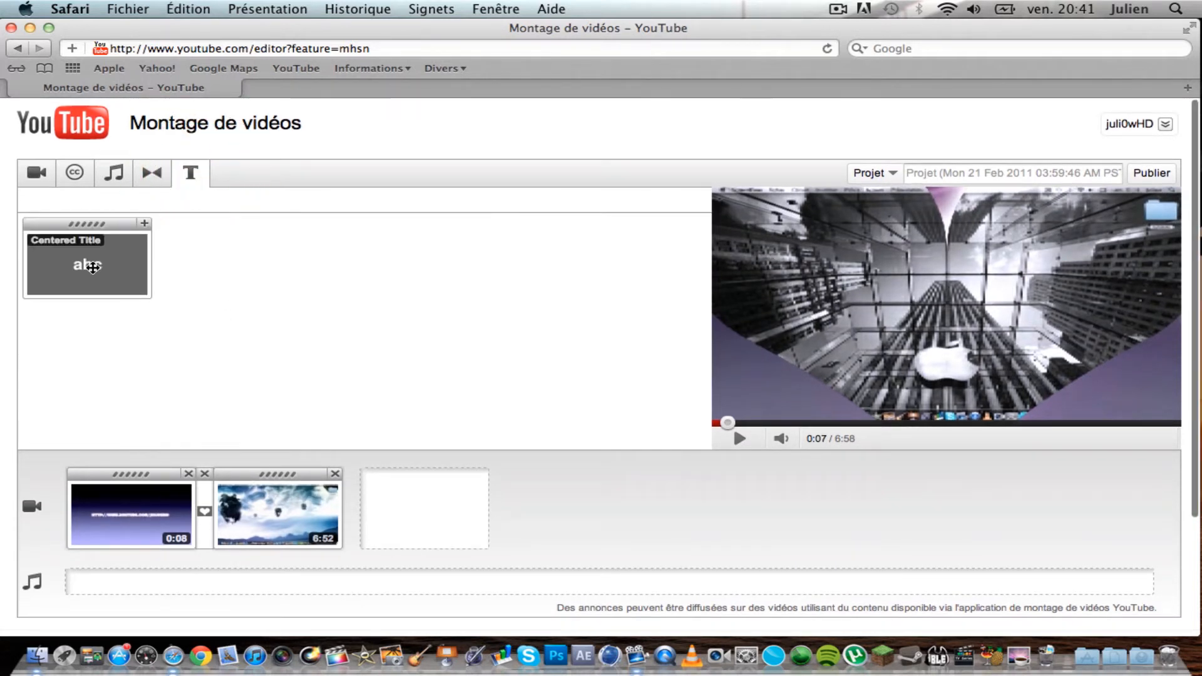
mouse_move(92, 267)
left_mouse_down()
mouse_move(180, 336)
mouse_move(279, 527)
left_mouse_up()
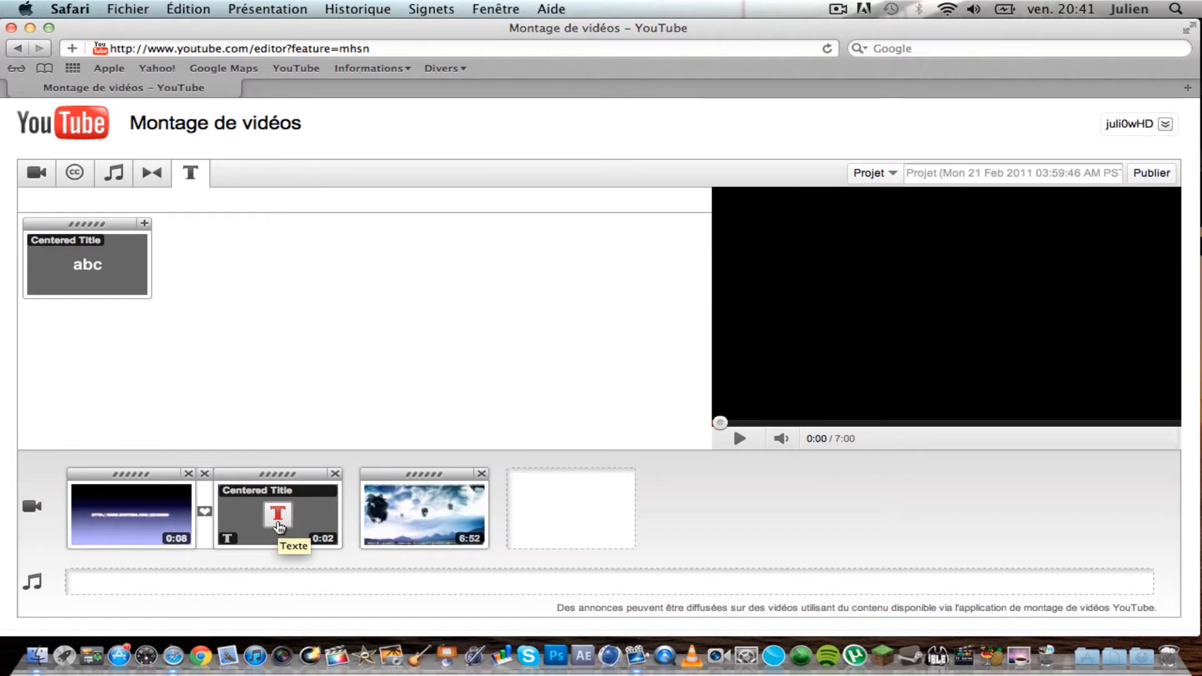
left_click(277, 514)
left_click(450, 469)
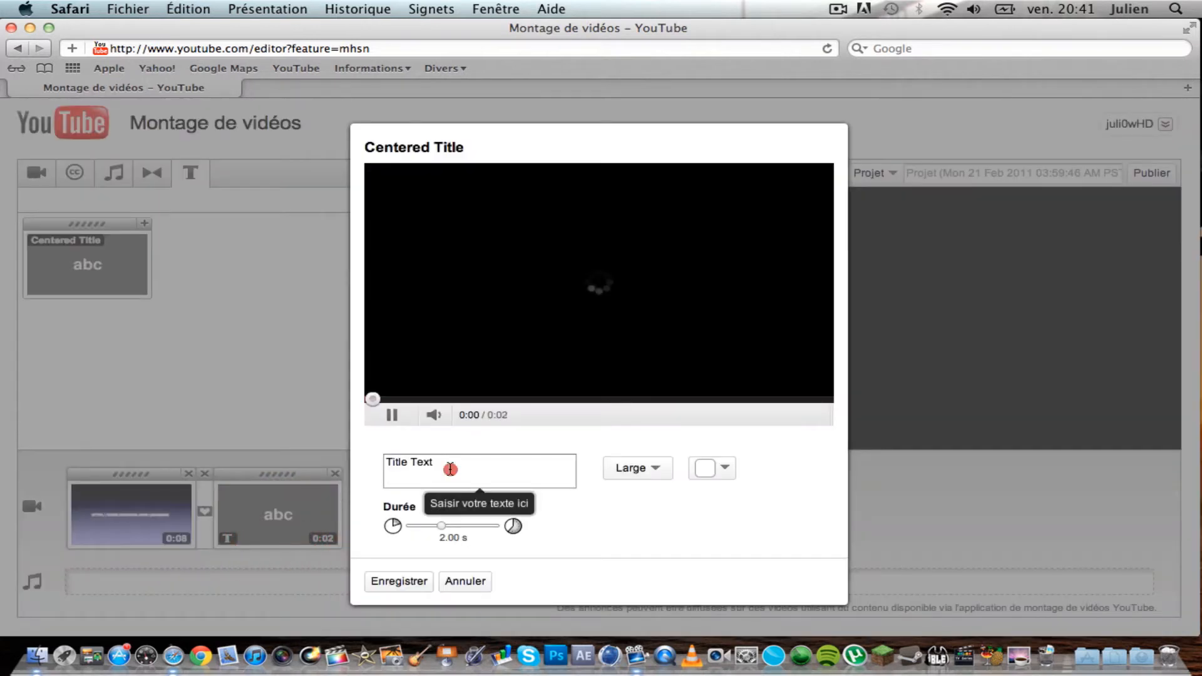
left_click_drag(450, 469, 361, 470)
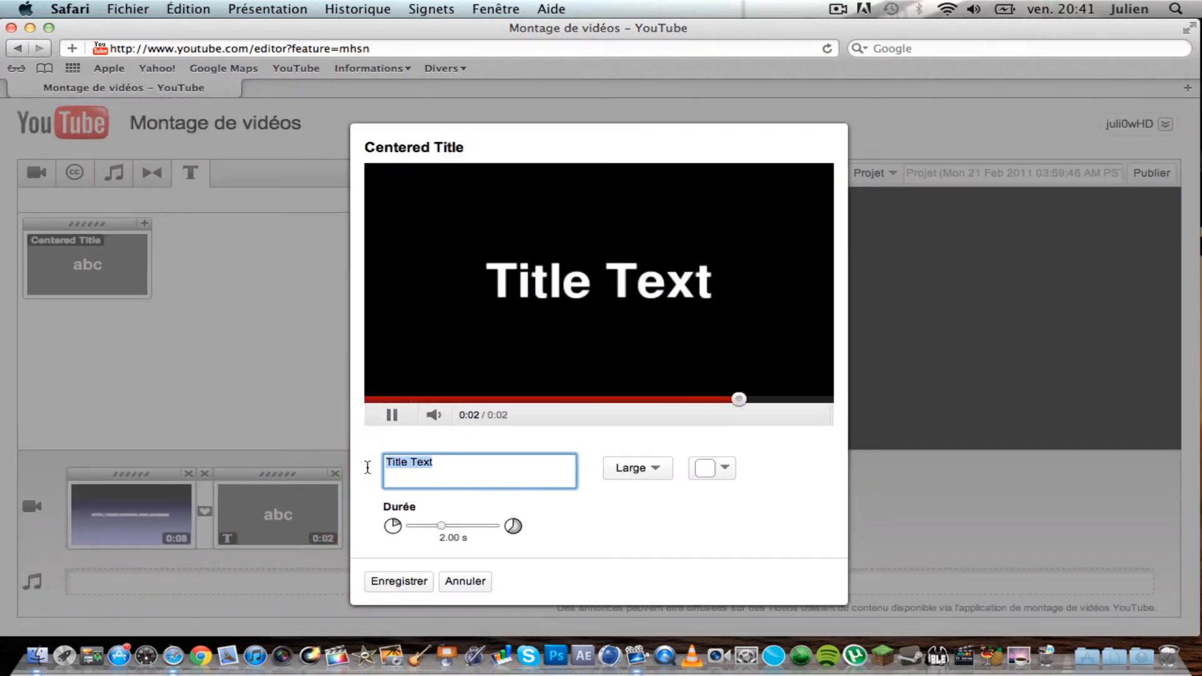
type("Vidéo")
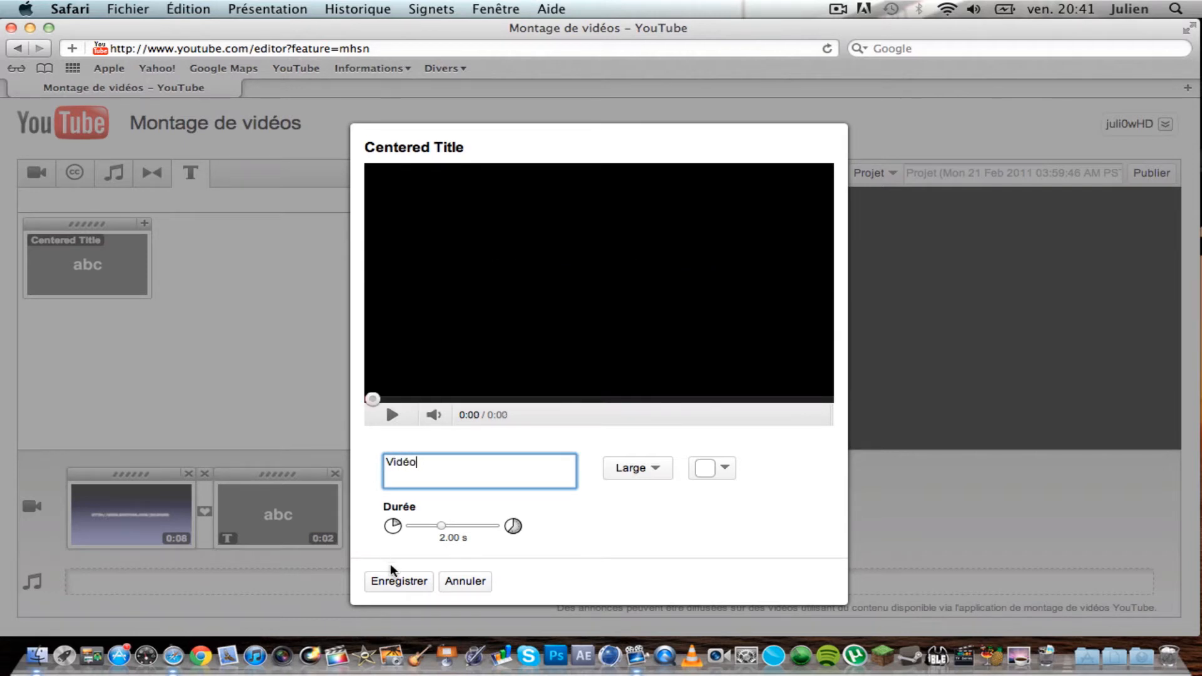
left_click(413, 580)
mouse_move(184, 516)
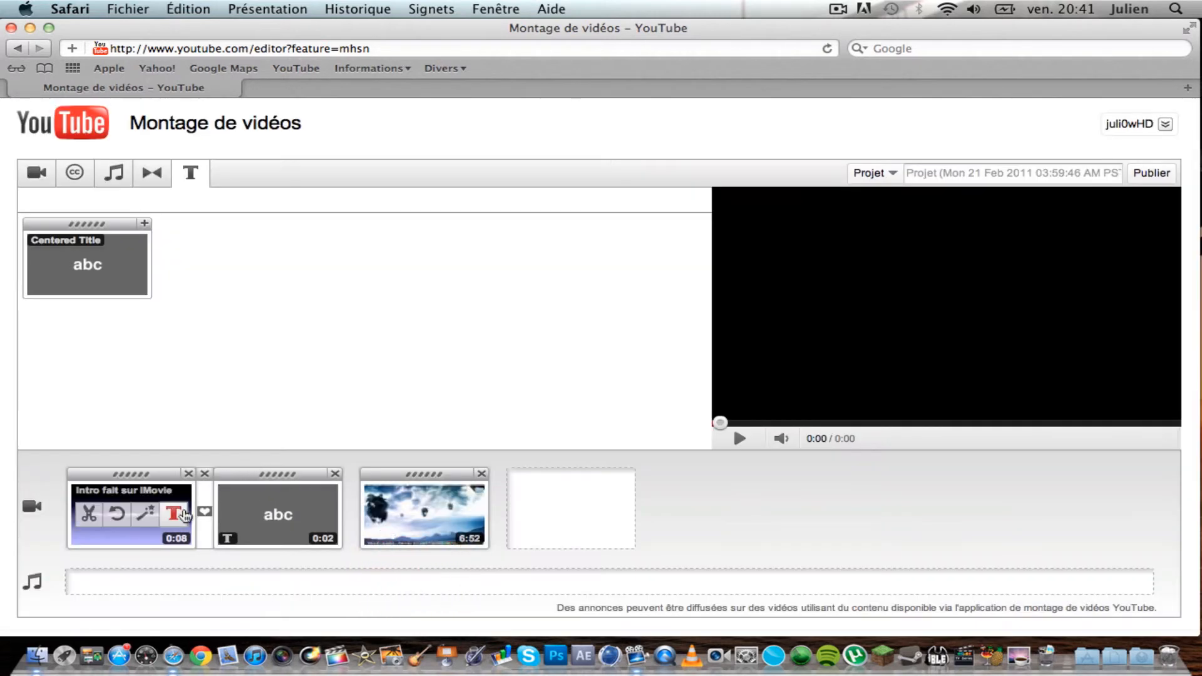
left_click(738, 439)
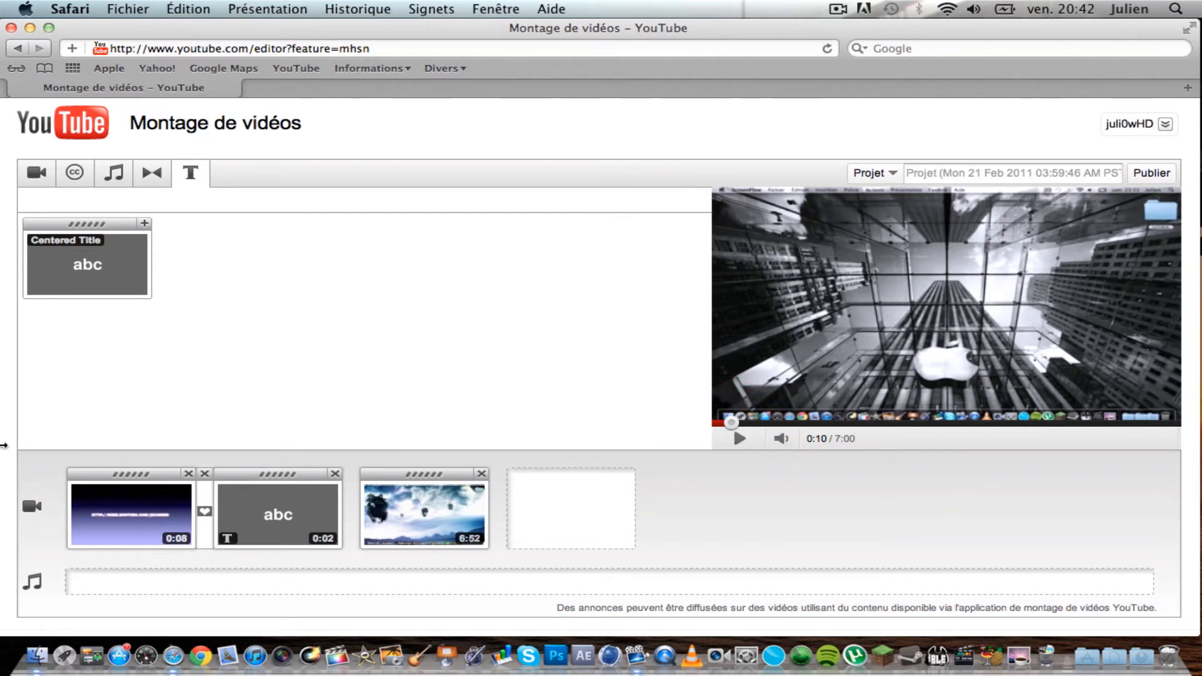
- Add the song "Uncovered" from the "Bob" search results to the timeline's audio track
left_click(118, 169)
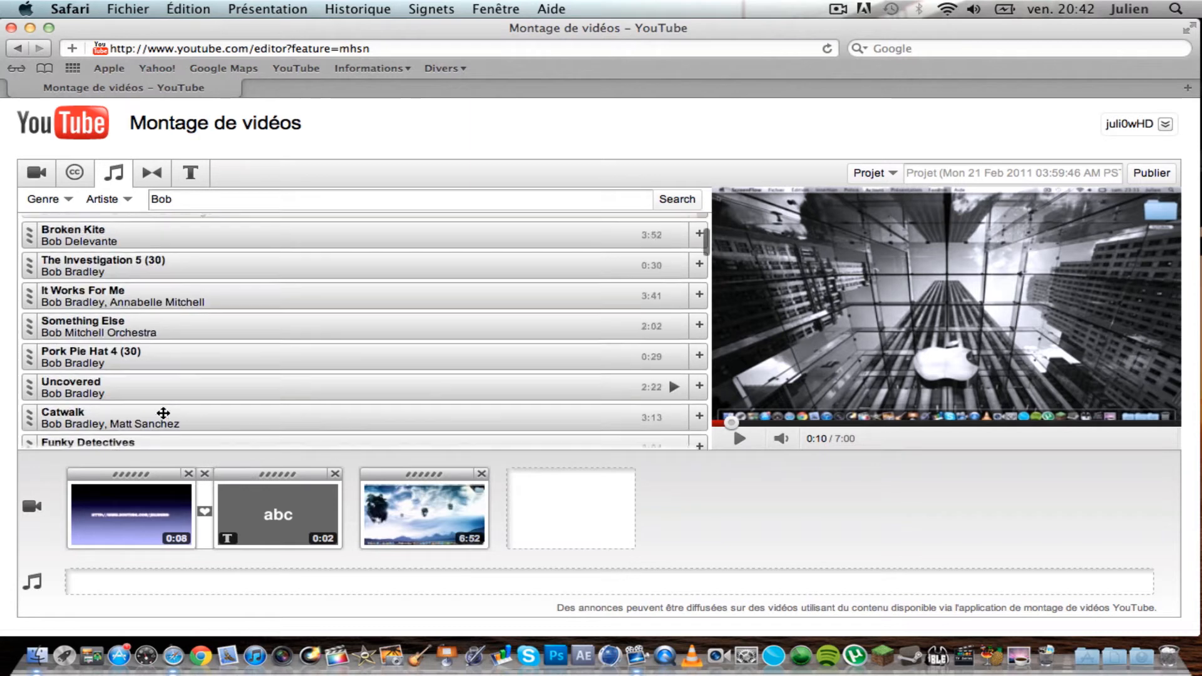
scroll(162, 413, "down", 5)
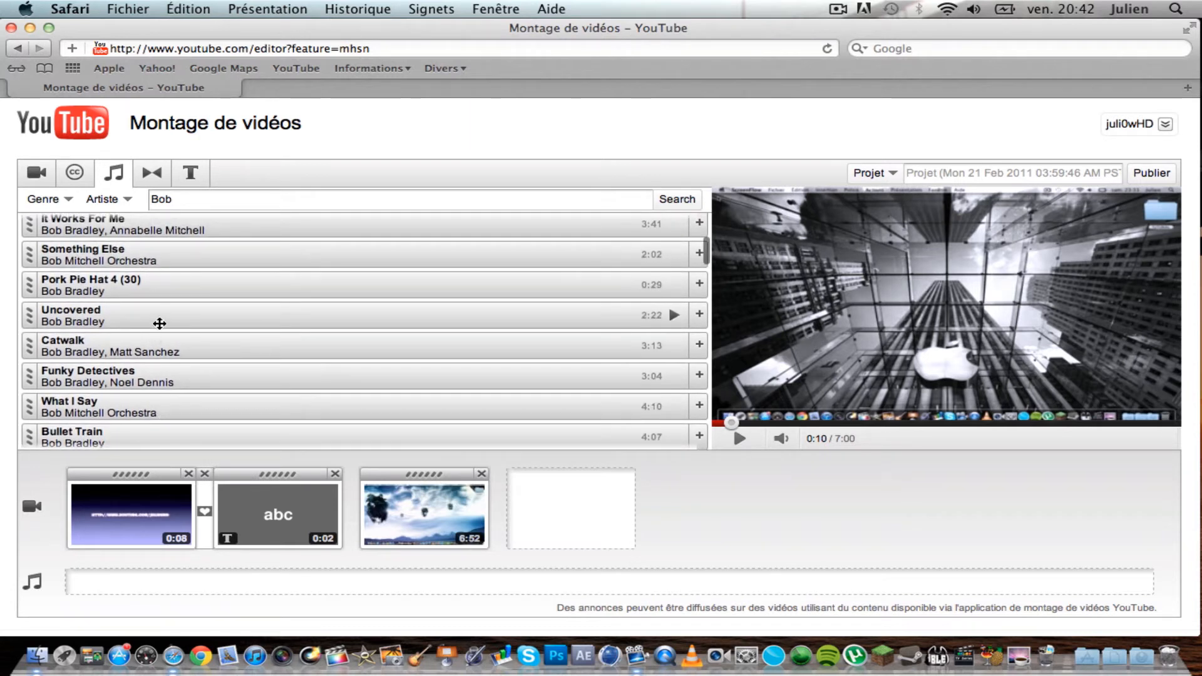
left_click_drag(158, 322, 262, 587)
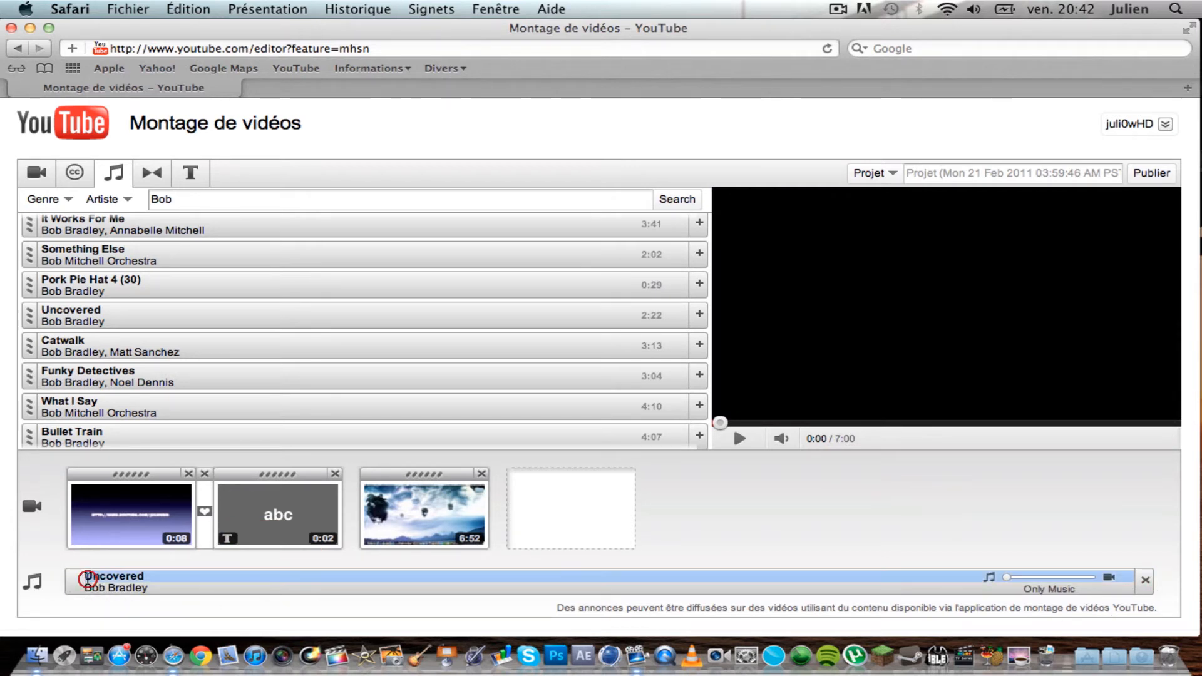
left_click(63, 585)
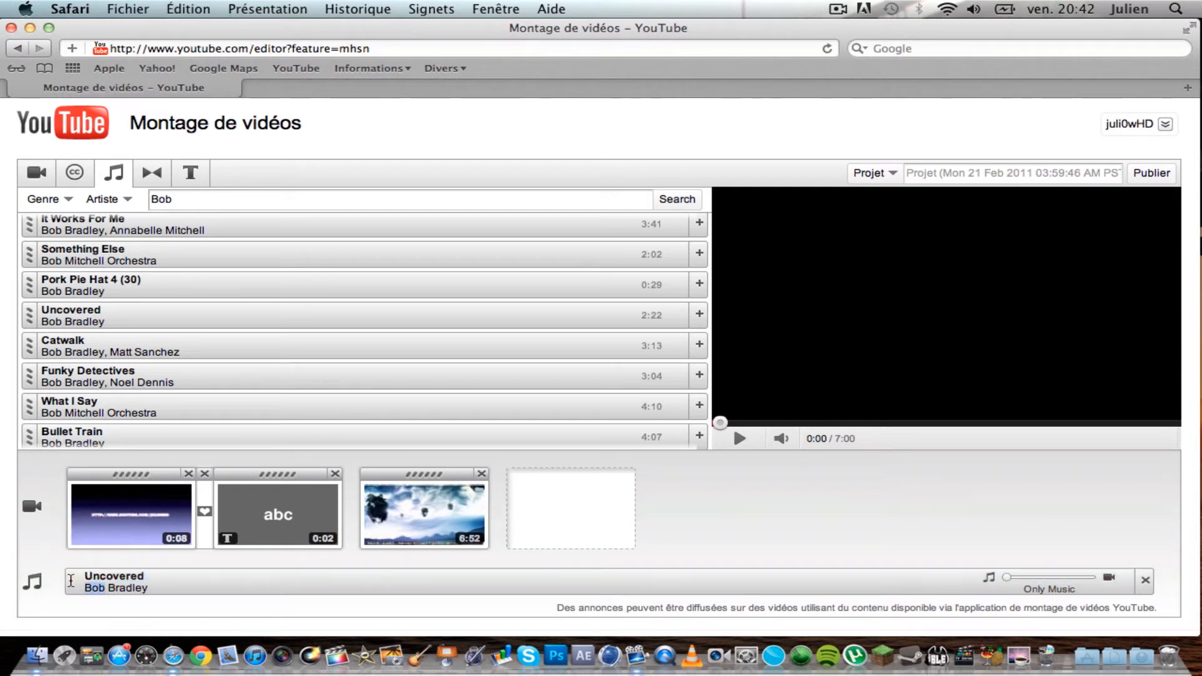
left_click(77, 584)
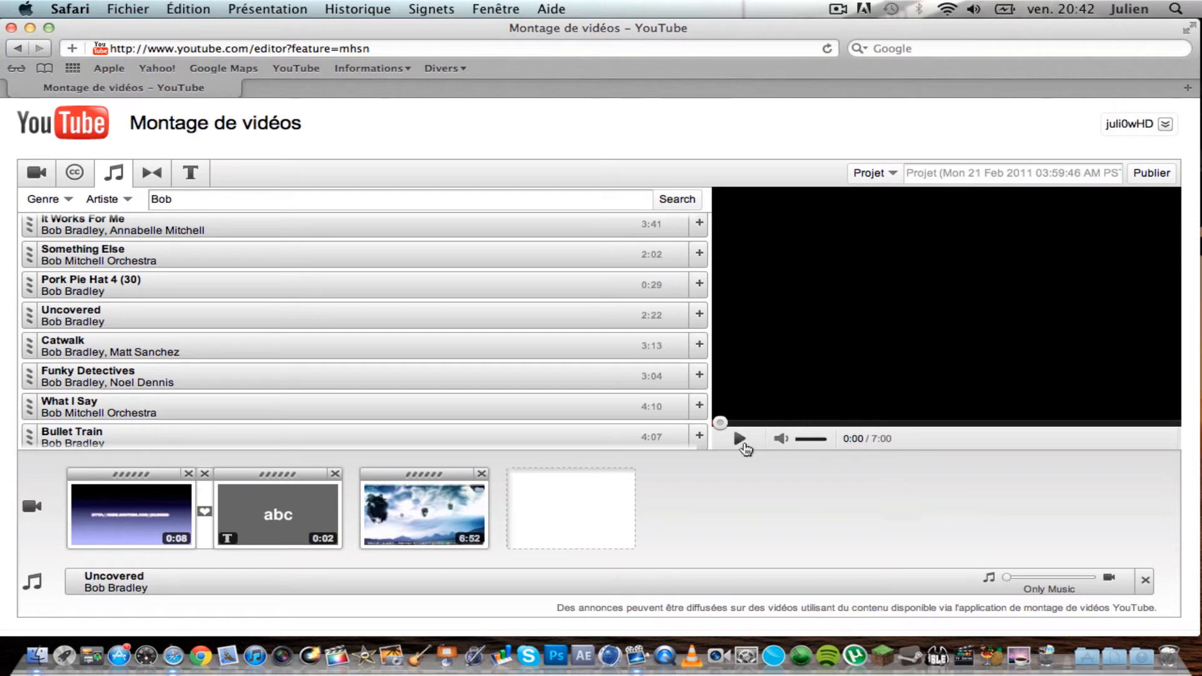
- Preview the project with the "Uncovered" music, then remove the song from the audio track
left_click(740, 440)
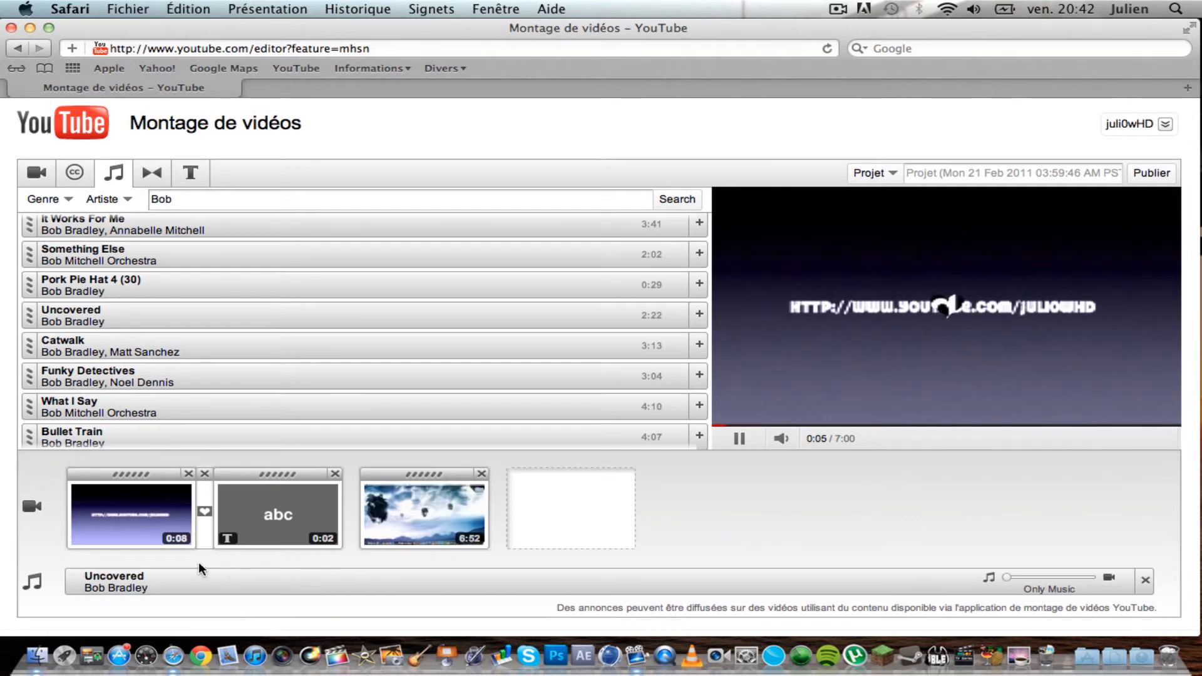
mouse_move(154, 546)
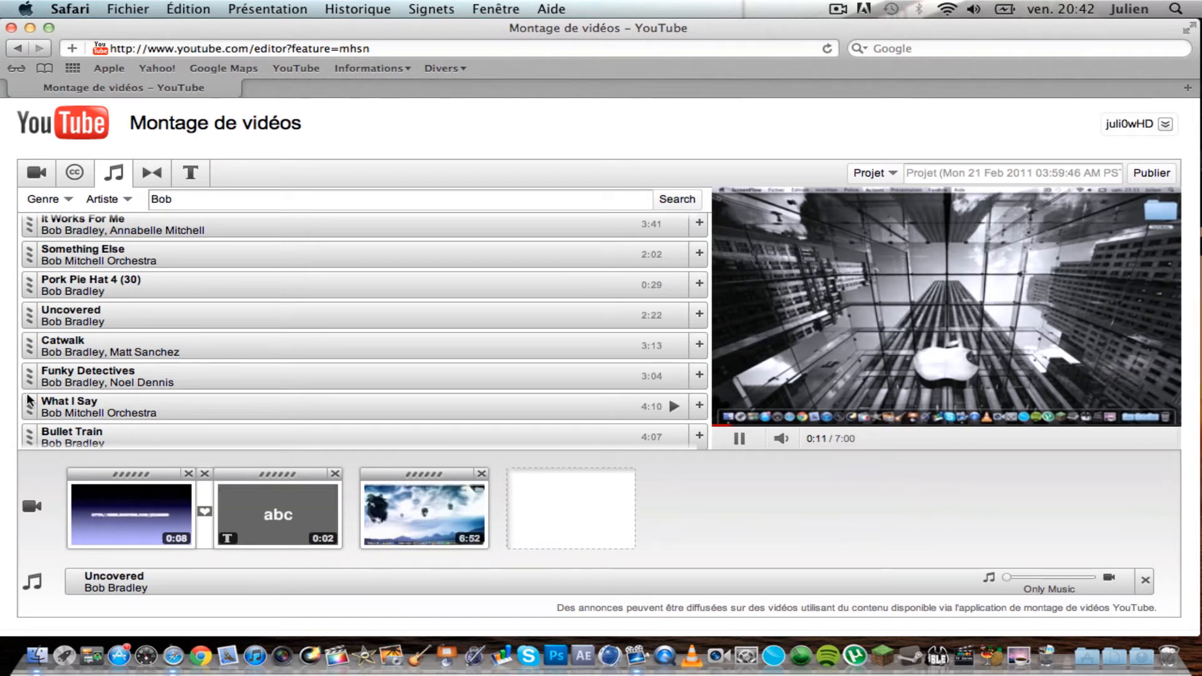
mouse_move(196, 483)
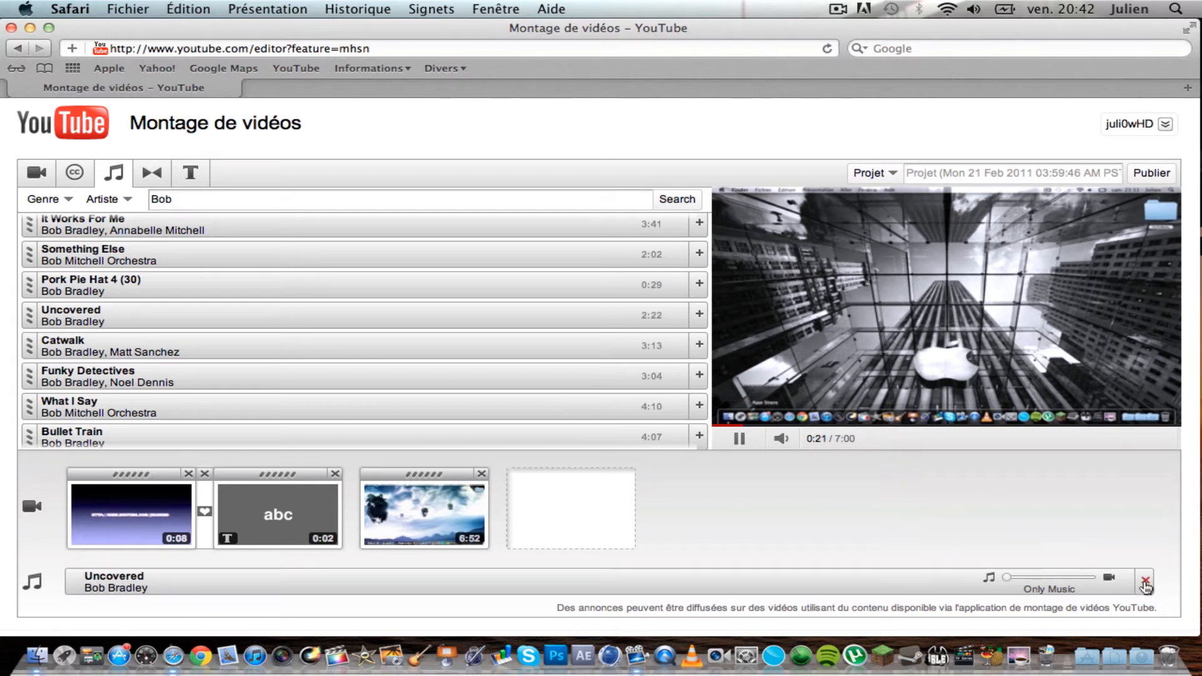
left_click(1145, 584)
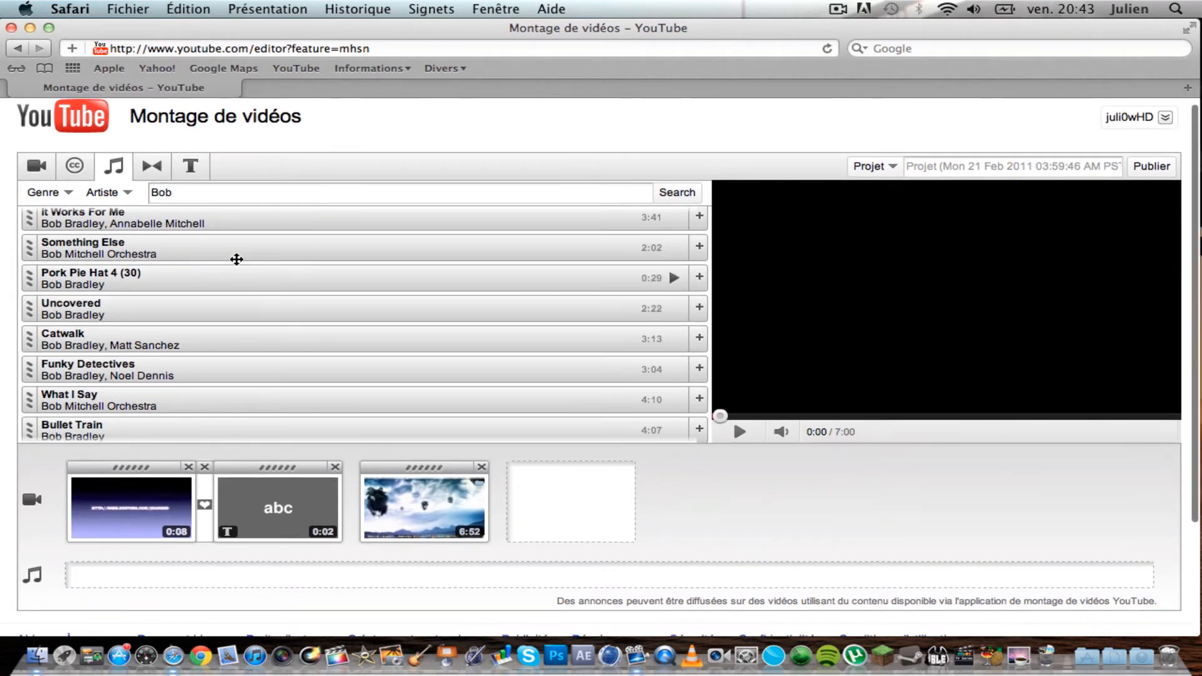
- Open the account's uploaded videos page and look through the list down to the oldest uploads
scroll(317, 271, "up", 5)
left_click(1146, 133)
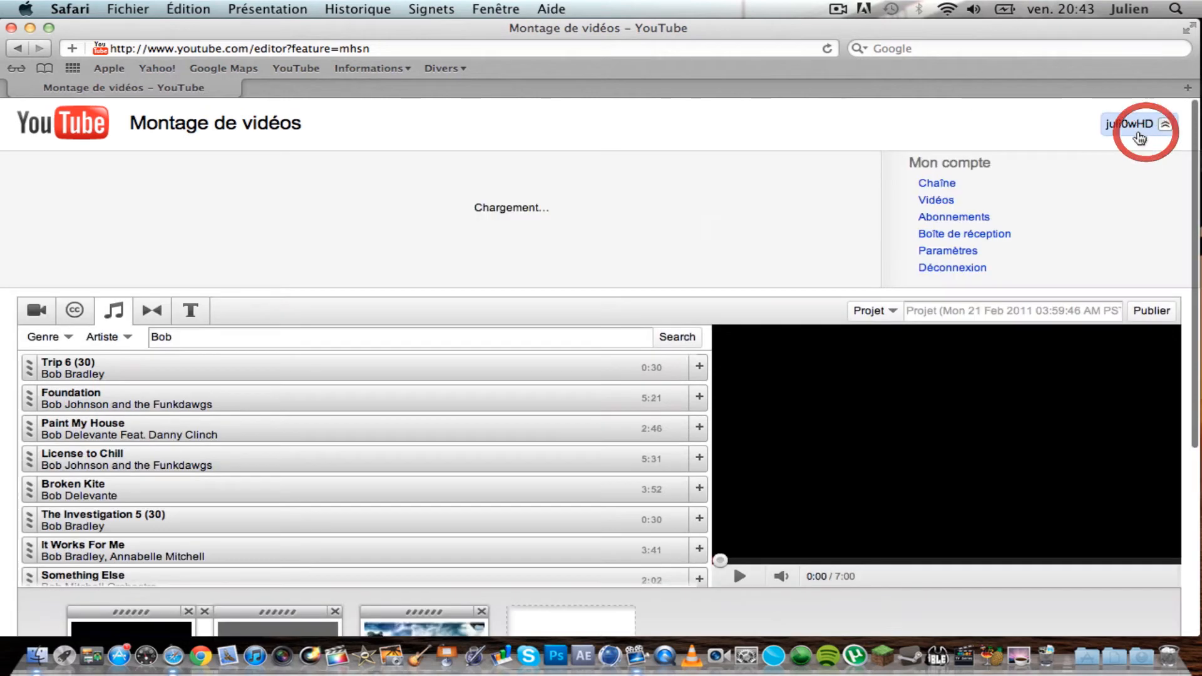
left_click(933, 201)
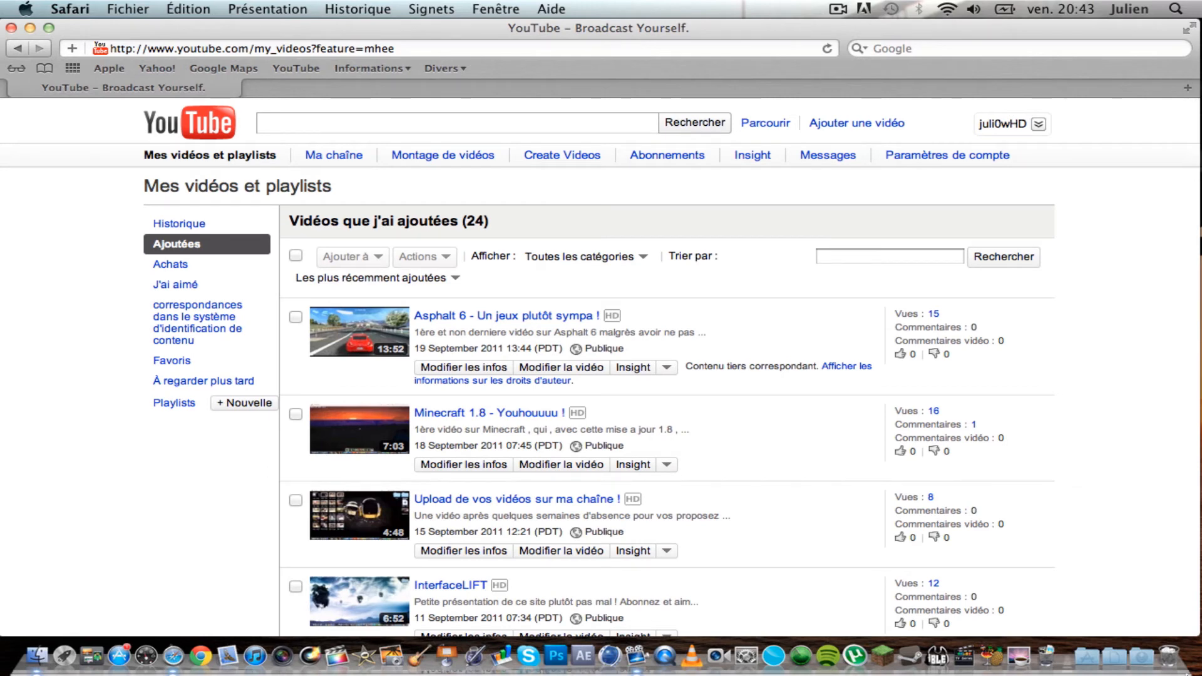
scroll(1076, 285, "down", 15)
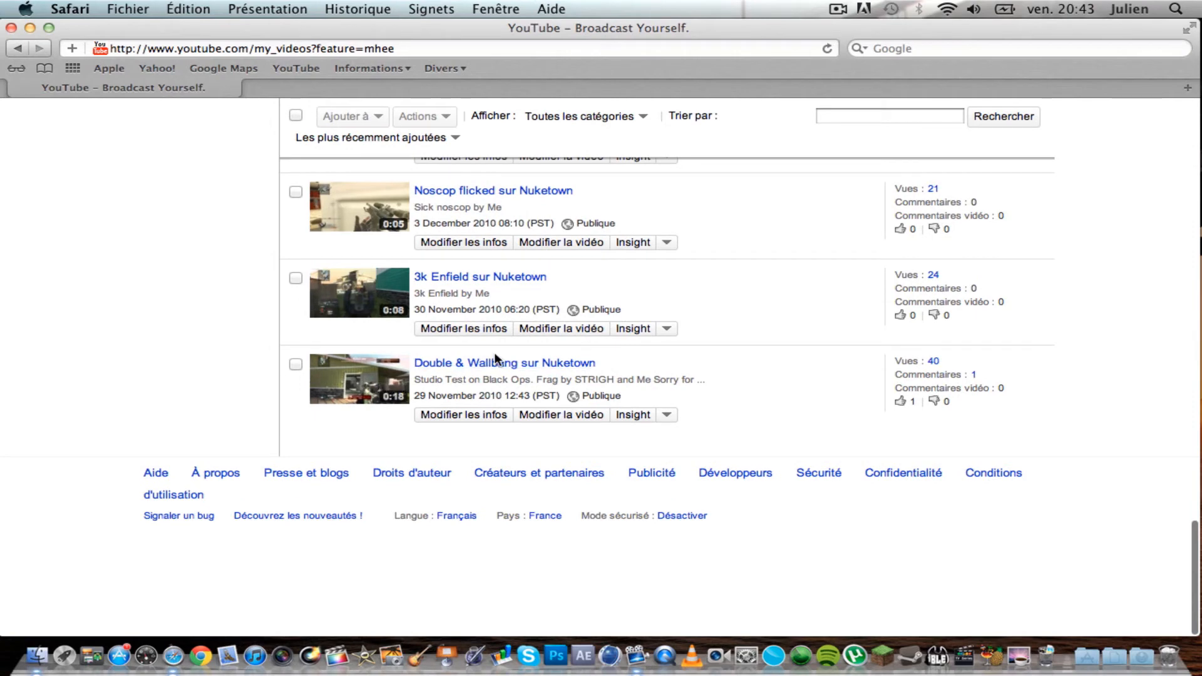
scroll(495, 354, "up", 4)
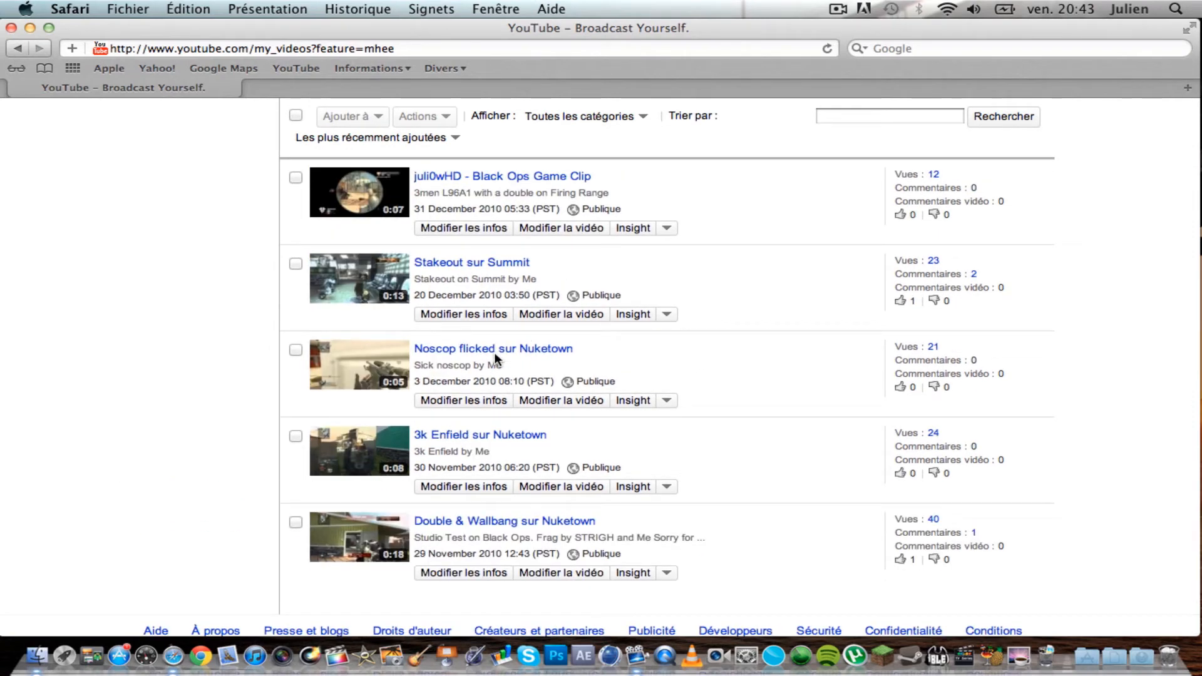
- Examine the oldest uploads in the video list, from "Double & Wallbang sur Nuketown" through the Black Ops clips to "NEED HELP"
scroll(494, 352, "up", 3)
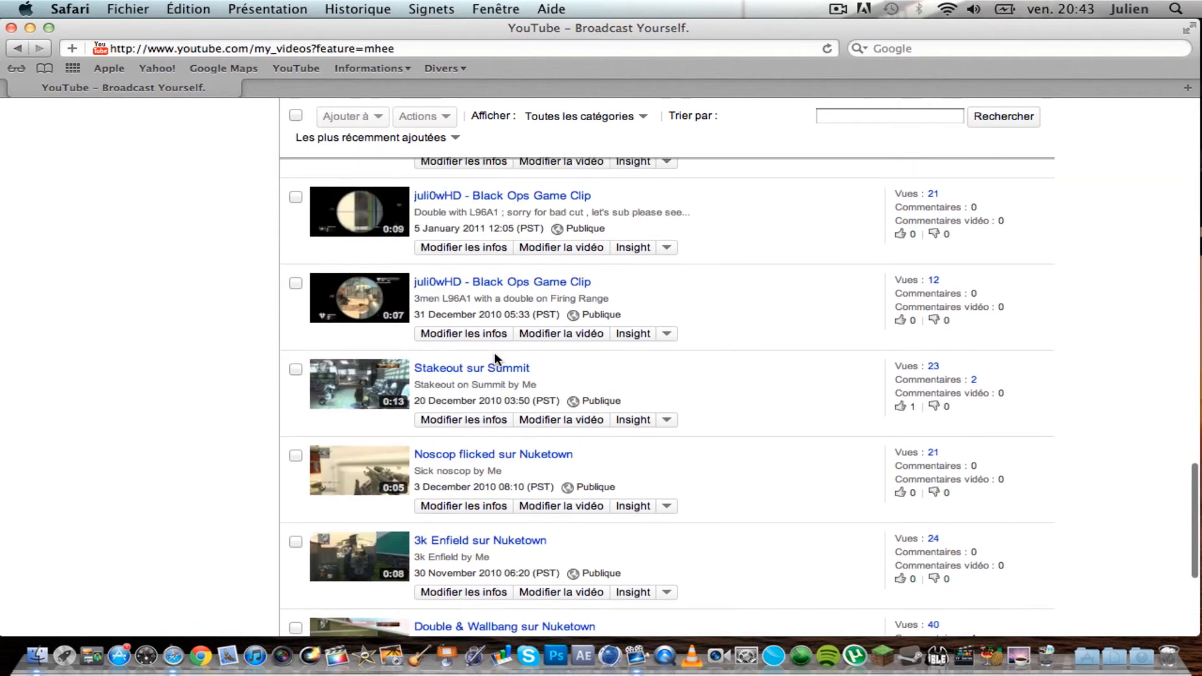
scroll(494, 352, "down", 5)
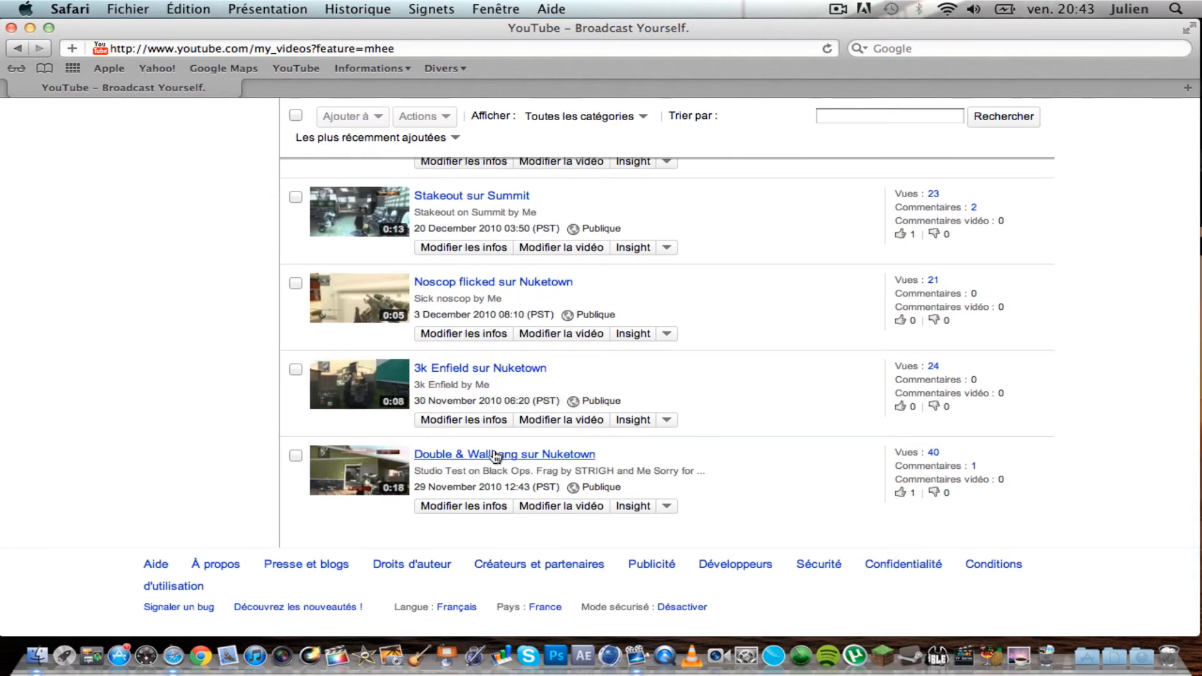
scroll(495, 455, "up", 1)
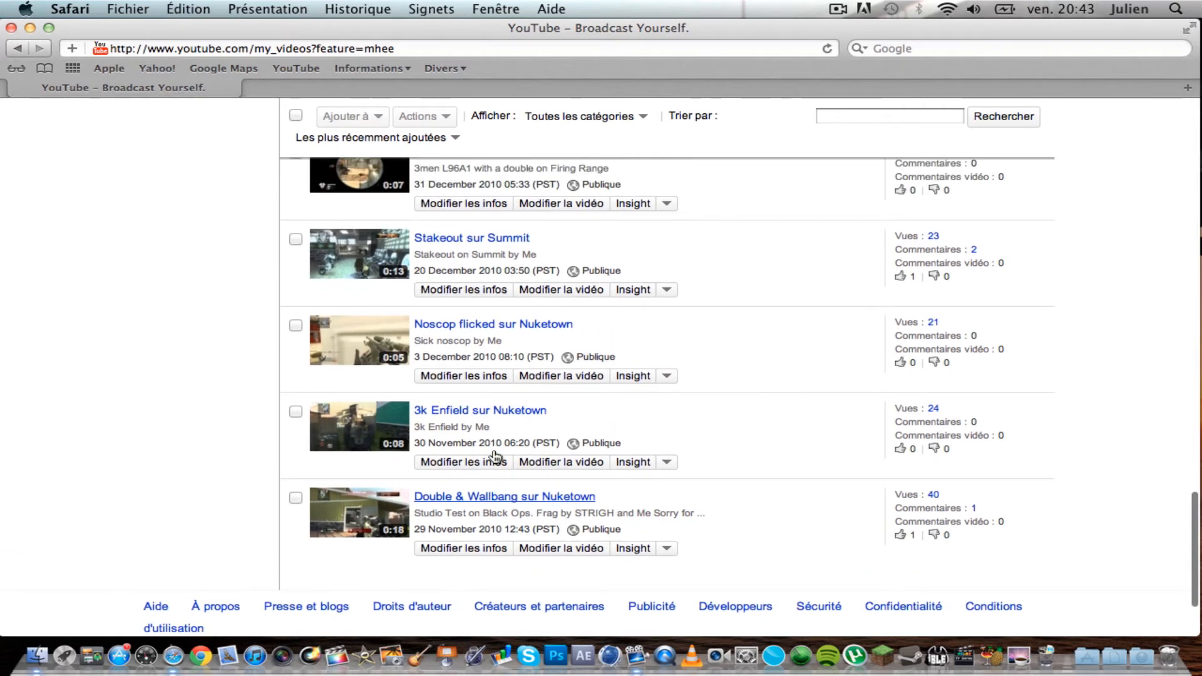
scroll(494, 455, "up", 2)
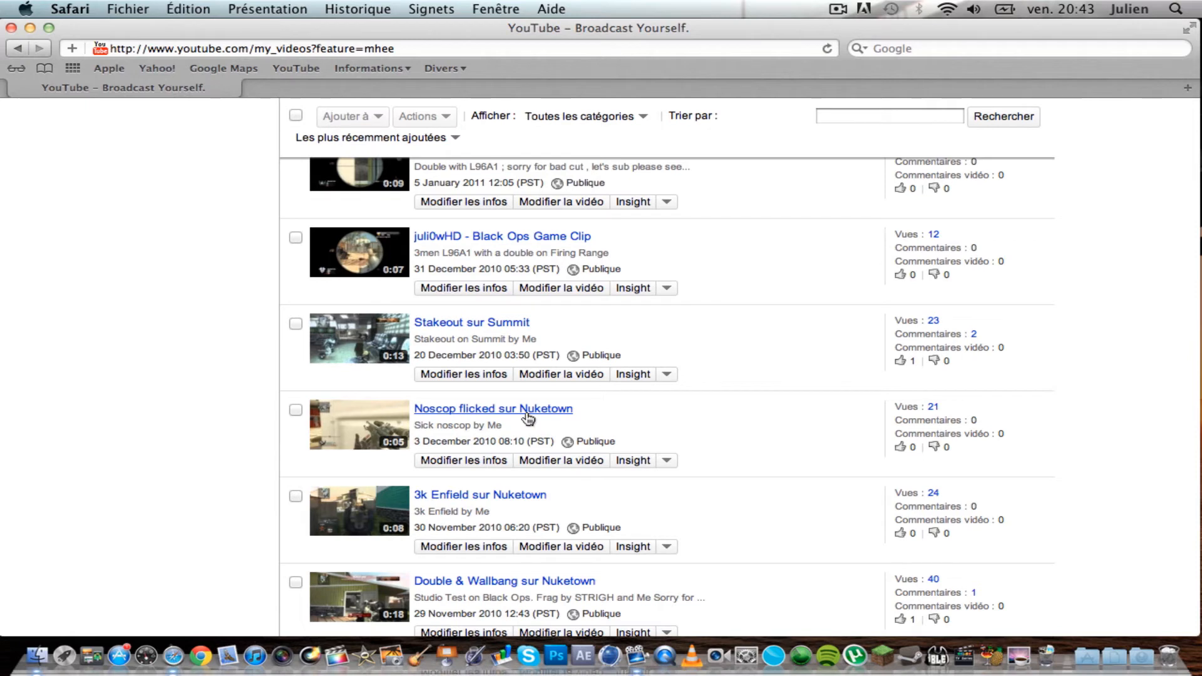
scroll(528, 418, "up", 4)
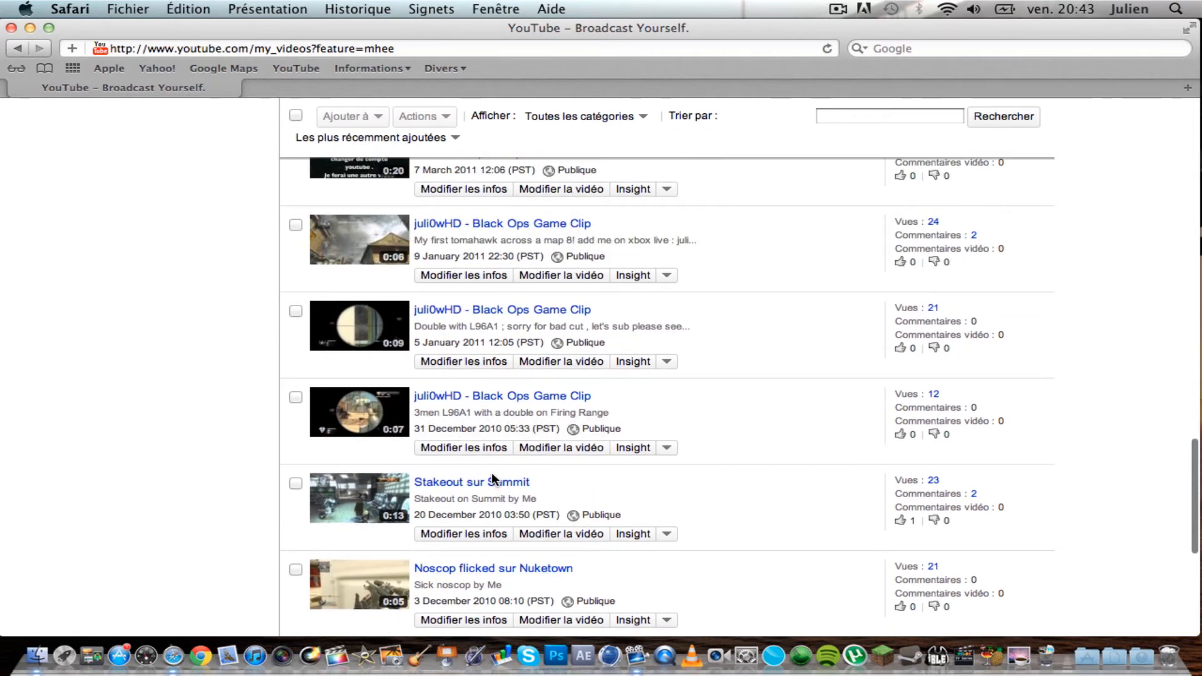
scroll(492, 477, "up", 2)
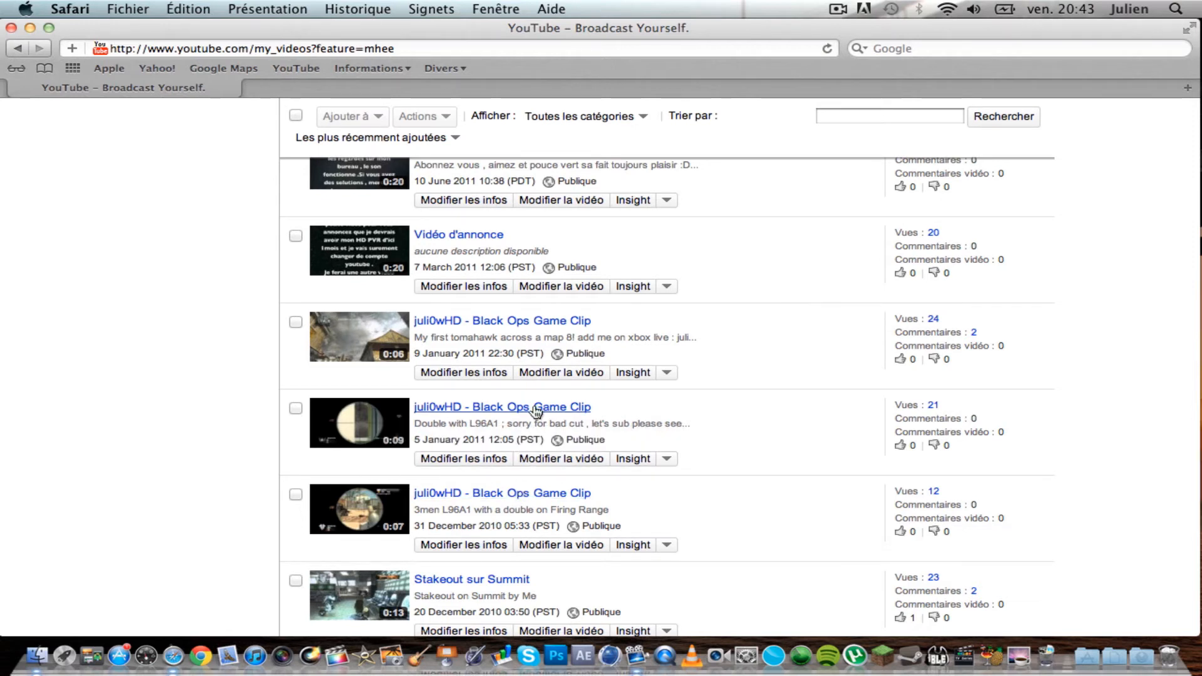
scroll(536, 411, "up", 3)
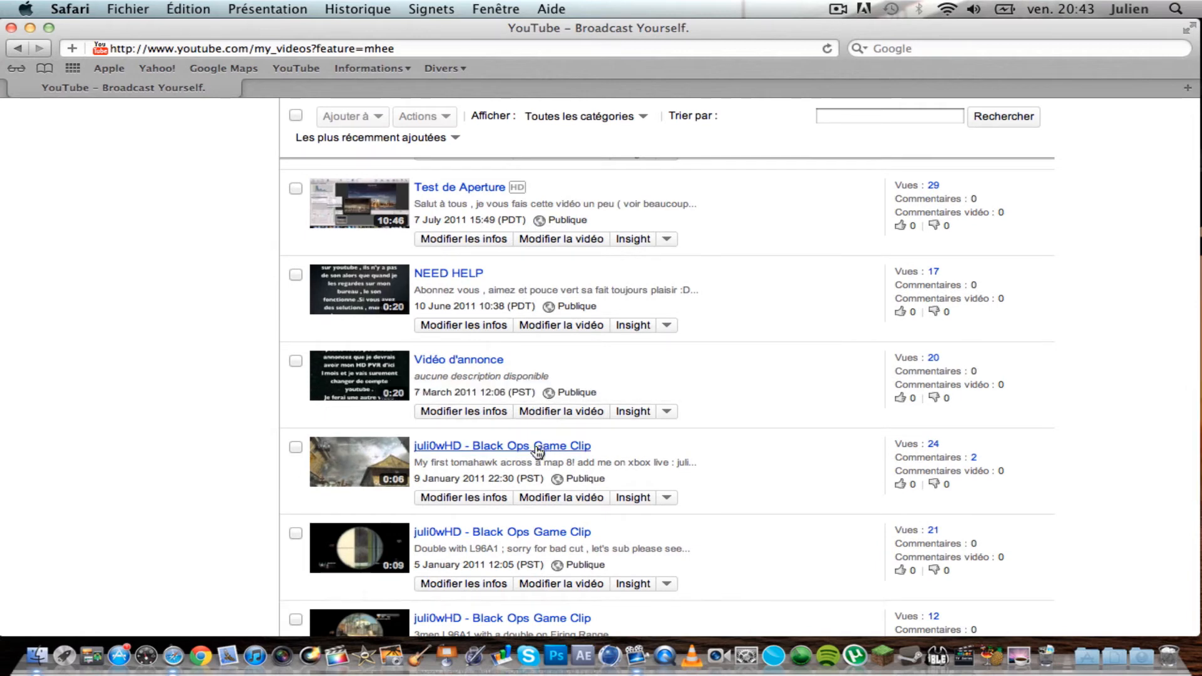
scroll(538, 451, "up", 3)
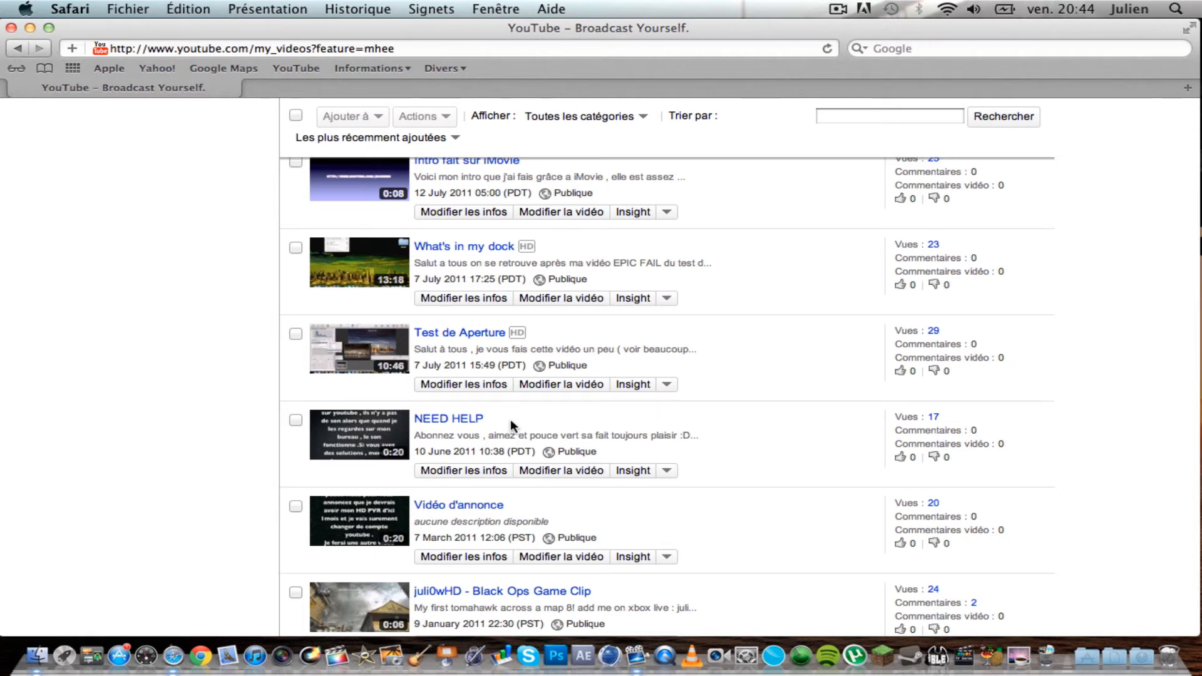
- Review the July and August 2011 uploads, from "Test de Aperture" and "Intro fait sur iMovie" to "Comment filmer son écran gratuitement et en HD"
scroll(510, 419, "up", 3)
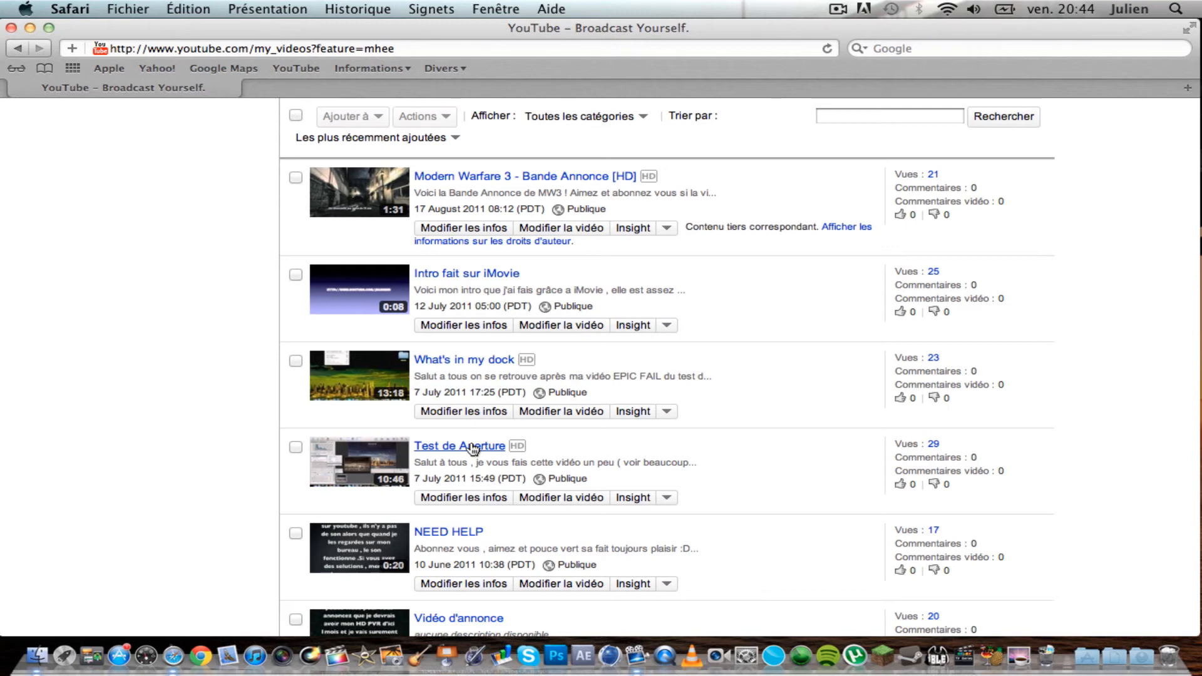
scroll(473, 448, "up", 3)
scroll(473, 448, "down", 2)
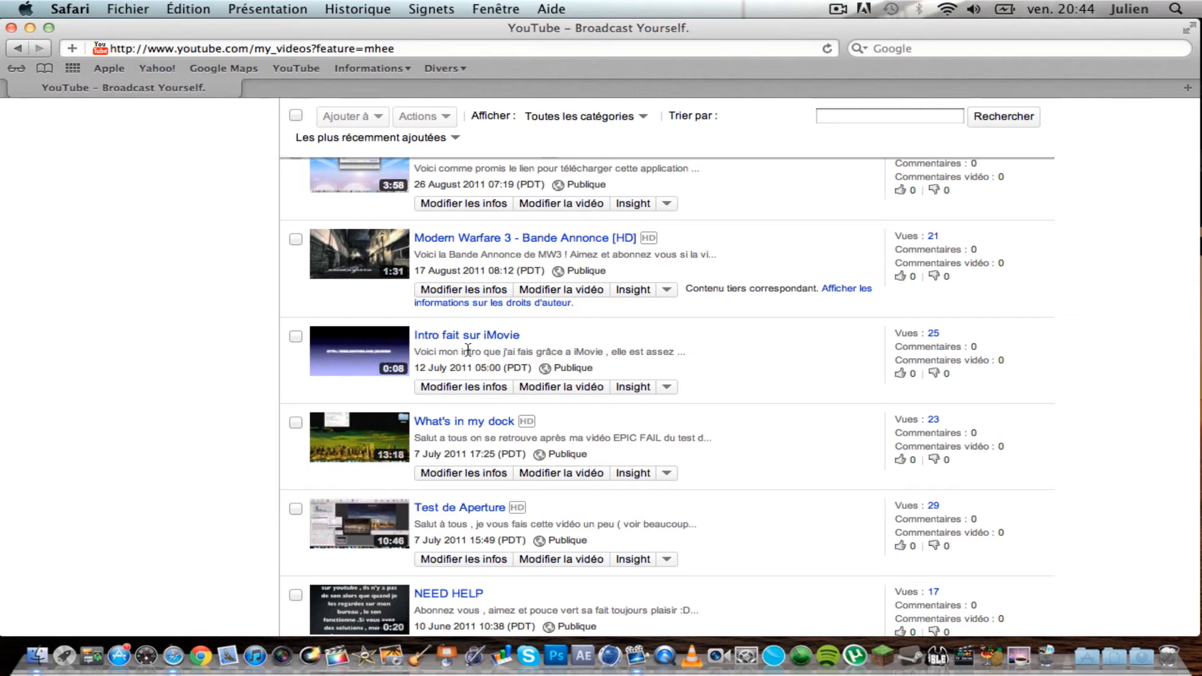
scroll(468, 341, "up", 2)
scroll(469, 342, "up", 2)
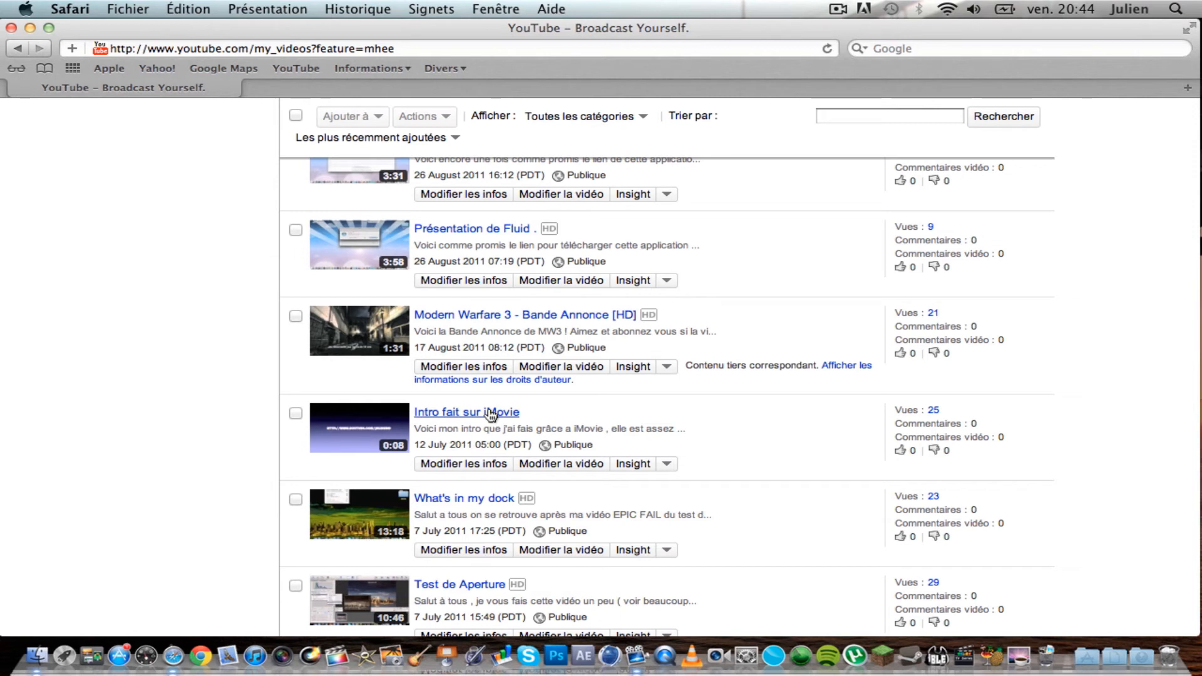
scroll(491, 415, "up", 3)
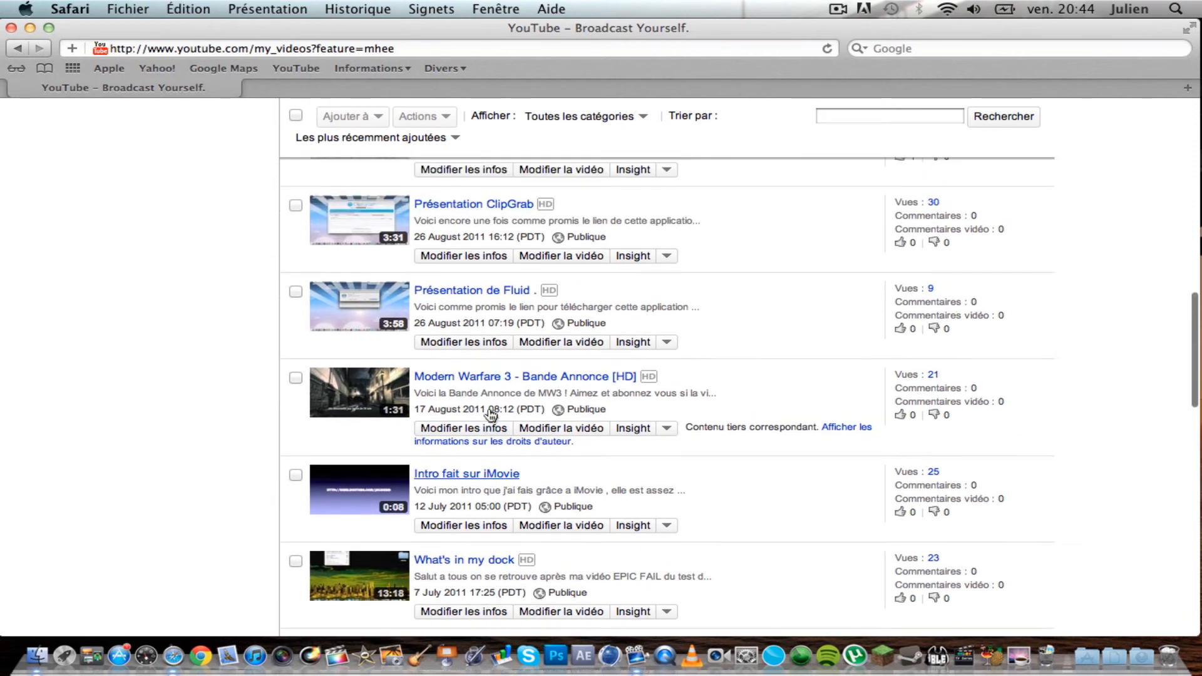
scroll(492, 415, "up", 1)
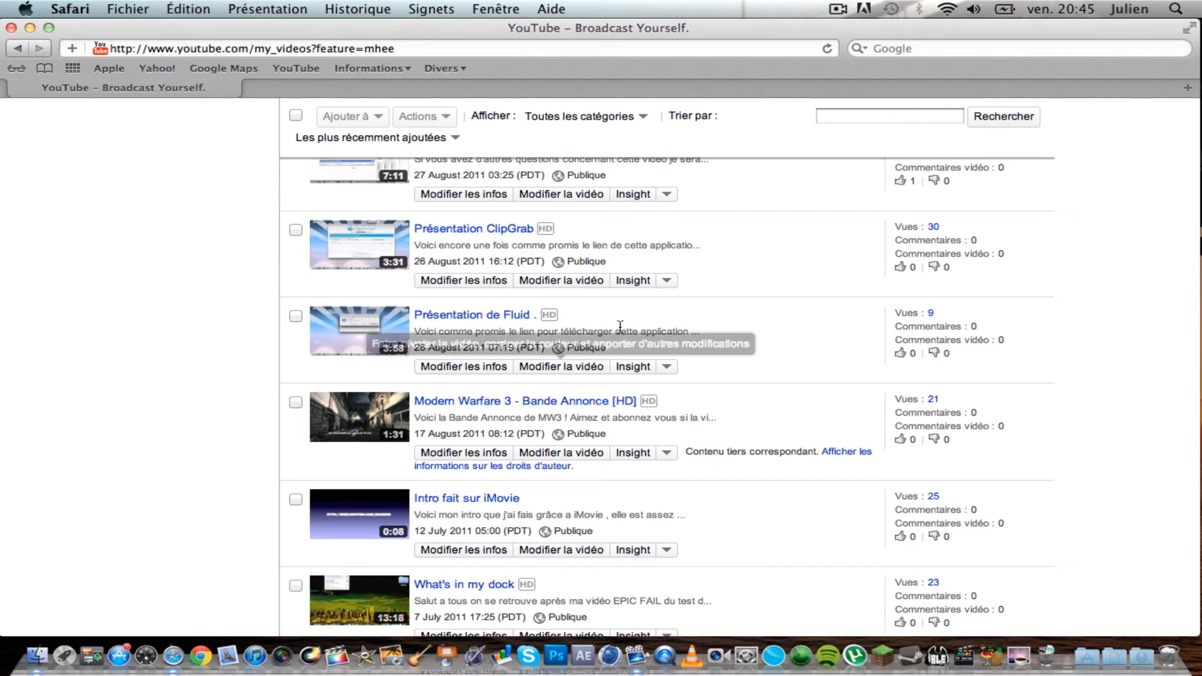
scroll(689, 301, "up", 4)
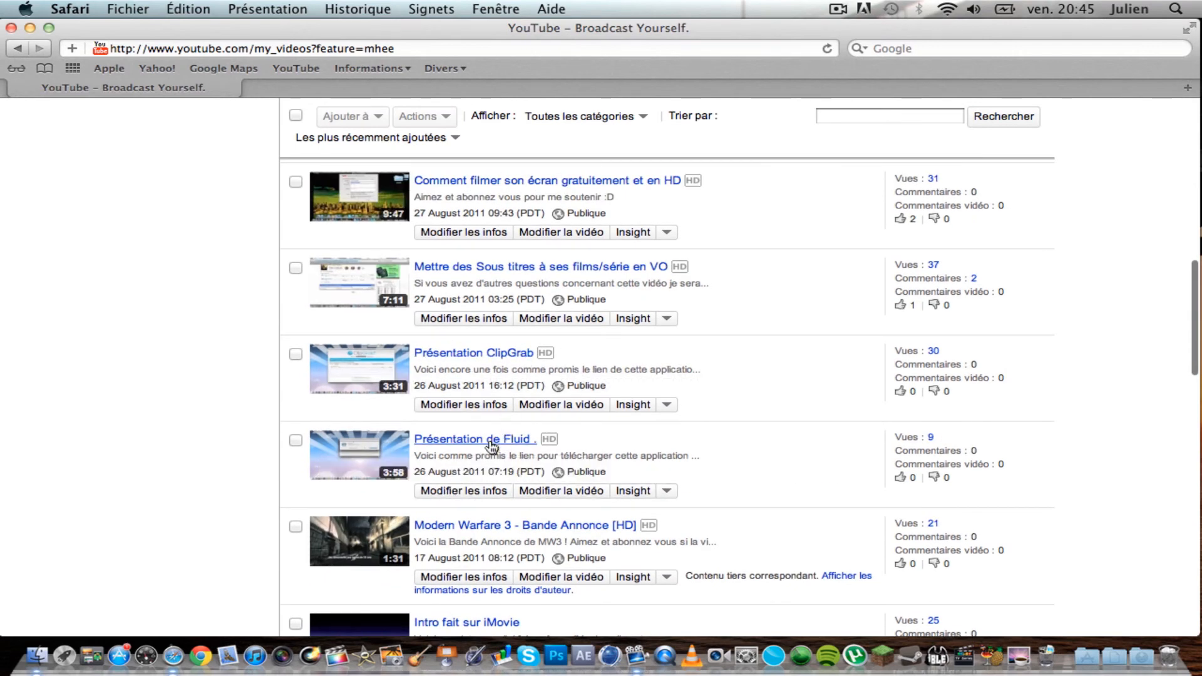
scroll(508, 445, "up", 1)
scroll(506, 445, "up", 4)
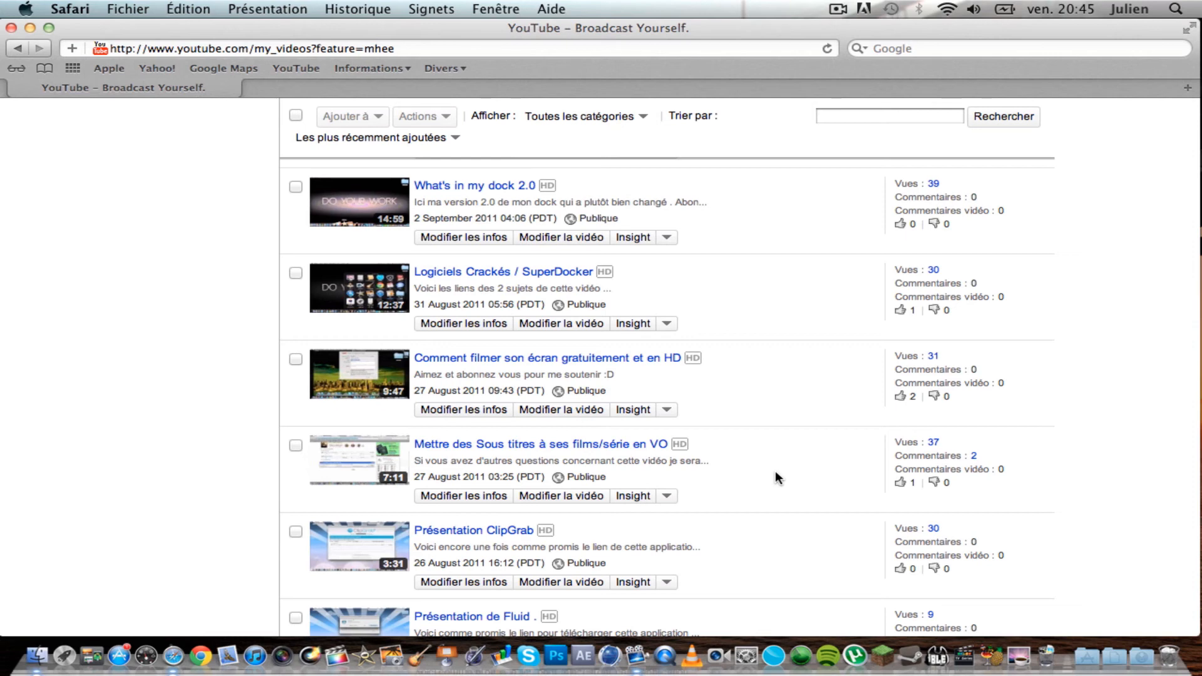
- Look through the more recent uploads, from "Logiciels Crackés / SuperDocker" to "Asphalt 6 - Un jeux plutôt sympa !" at the start of the list
scroll(776, 471, "down", 10)
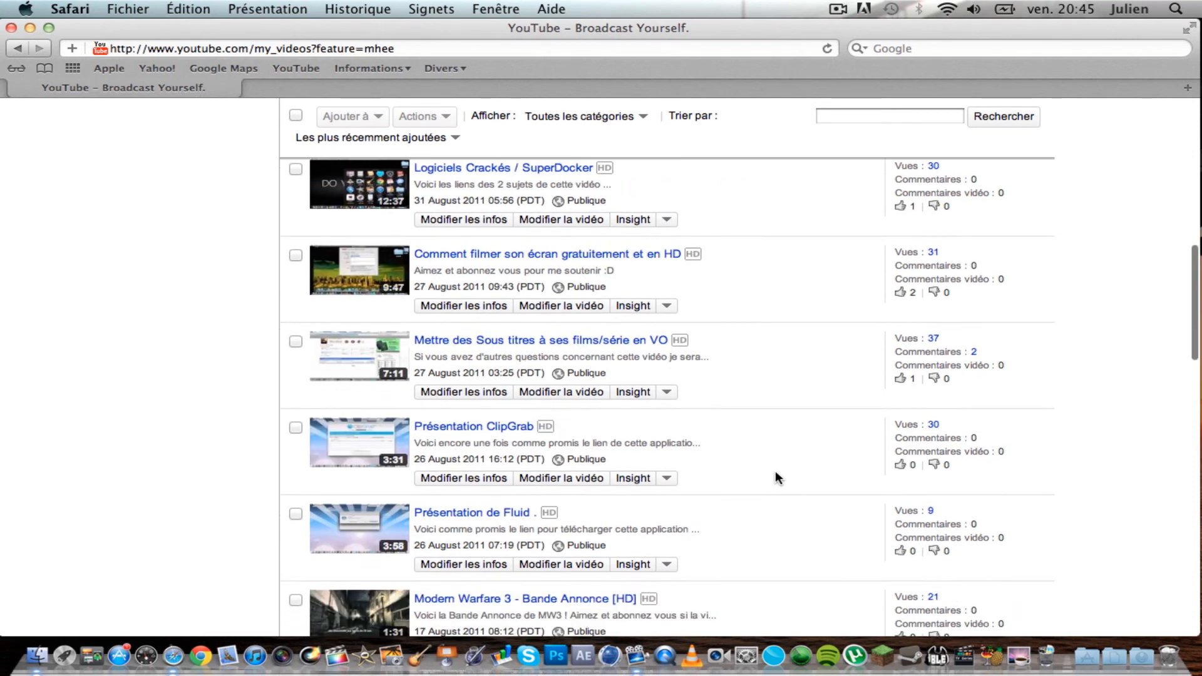
scroll(357, 482, "down", 4)
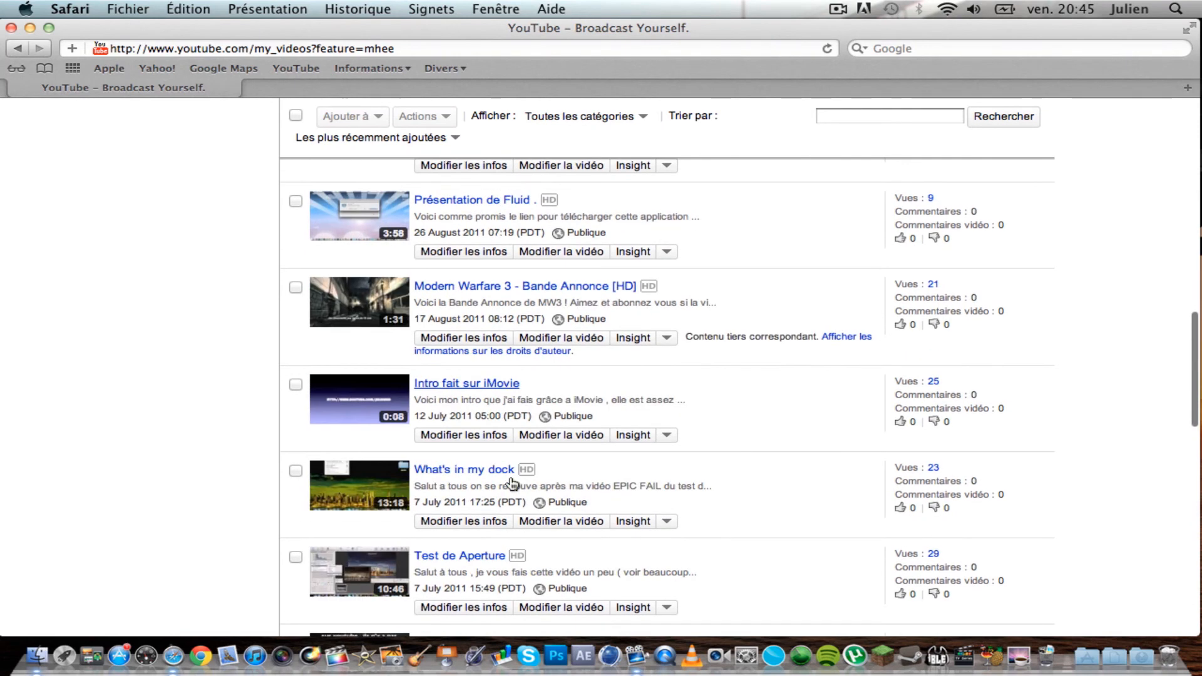
scroll(477, 604, "up", 10)
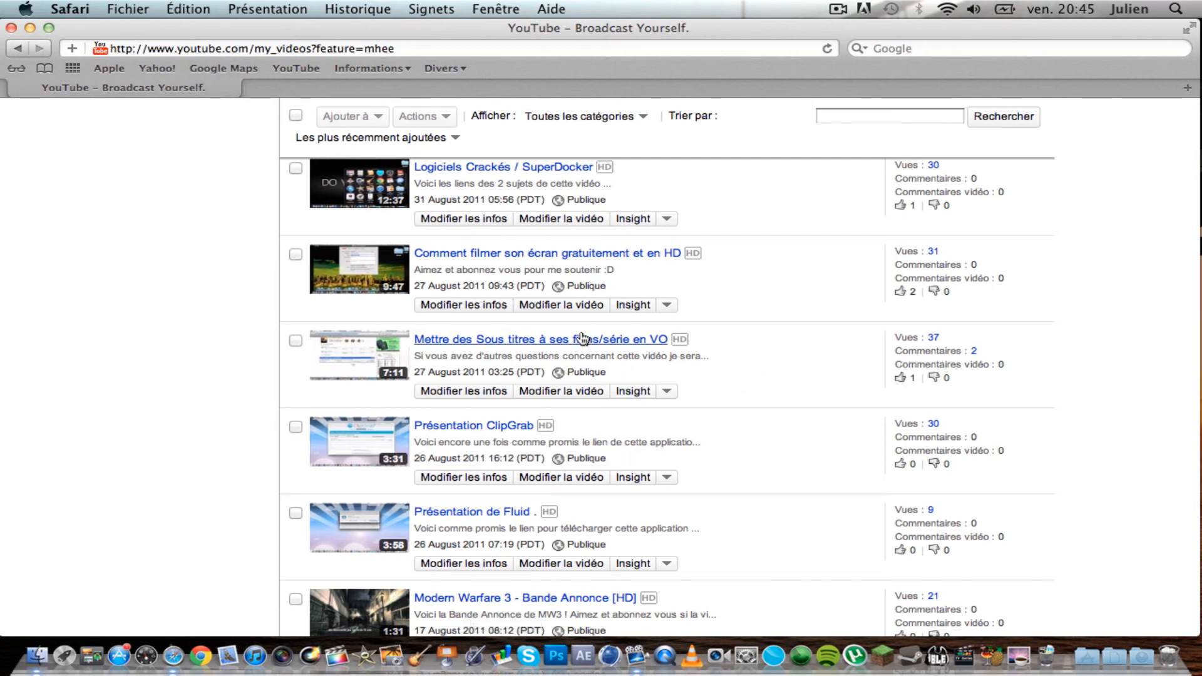
scroll(582, 338, "up", 4)
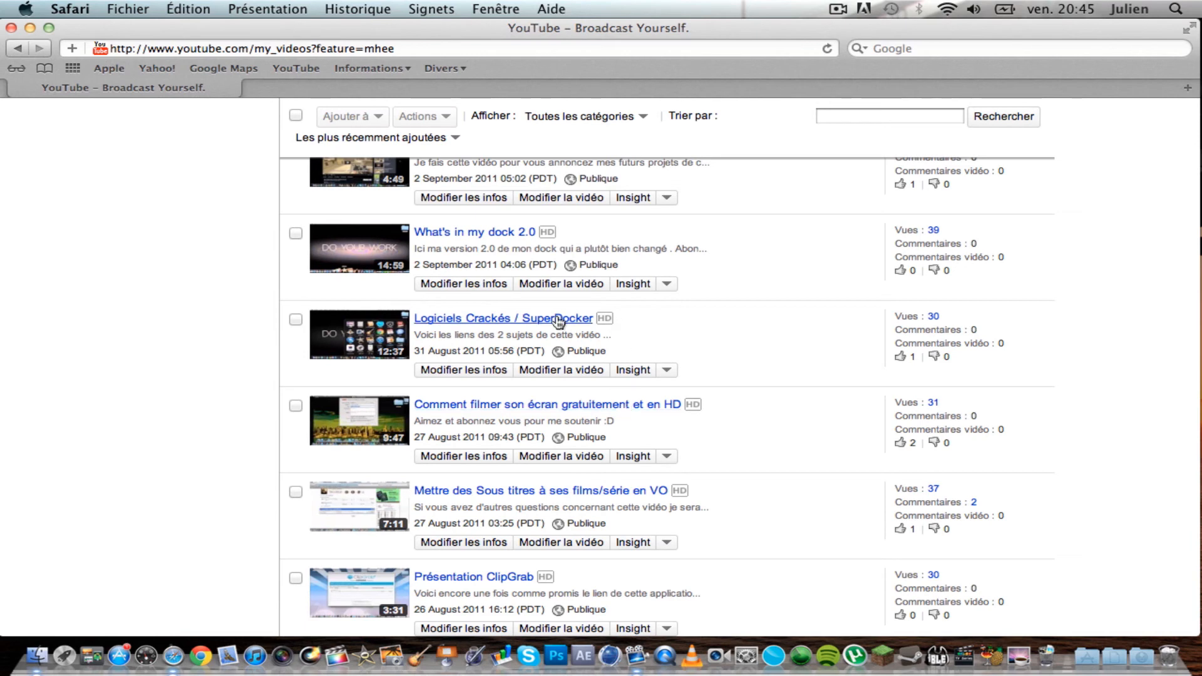
scroll(500, 319, "up", 5)
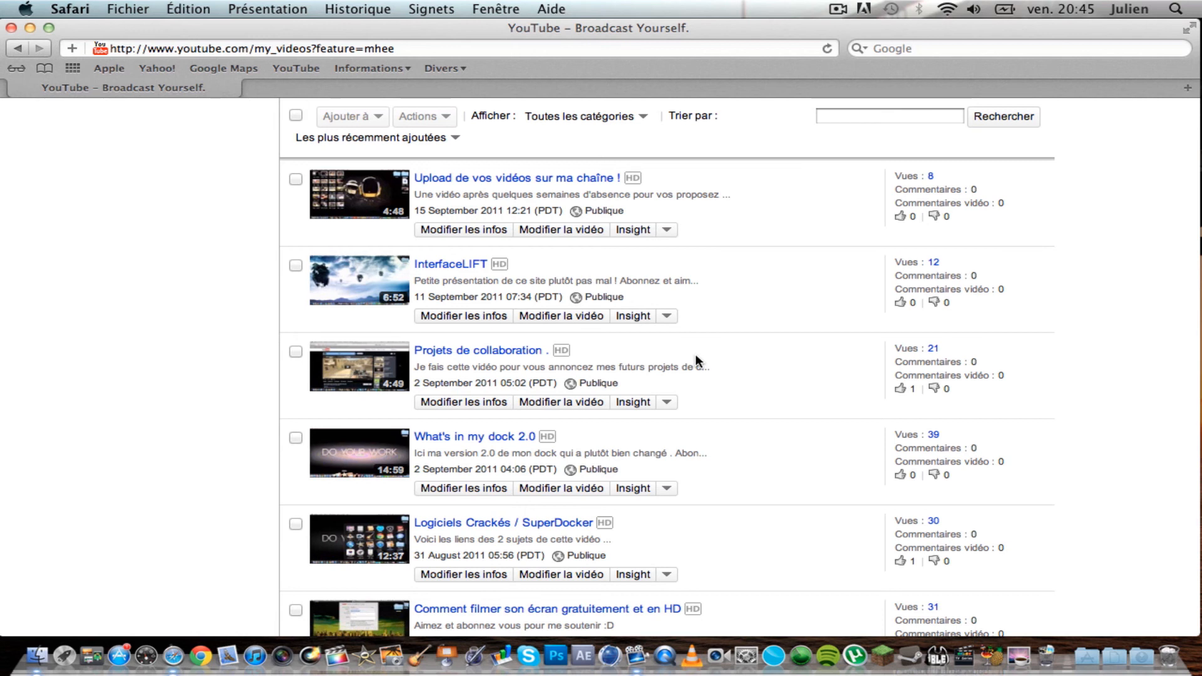
scroll(696, 354, "up", 3)
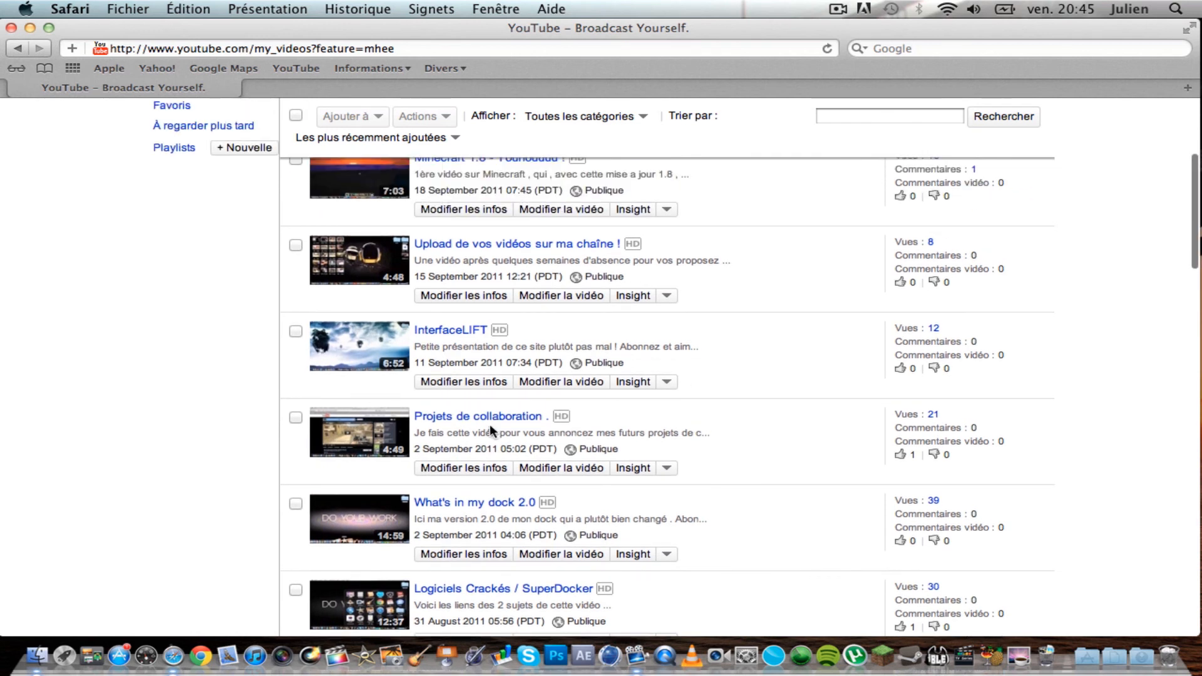
scroll(493, 421, "up", 2)
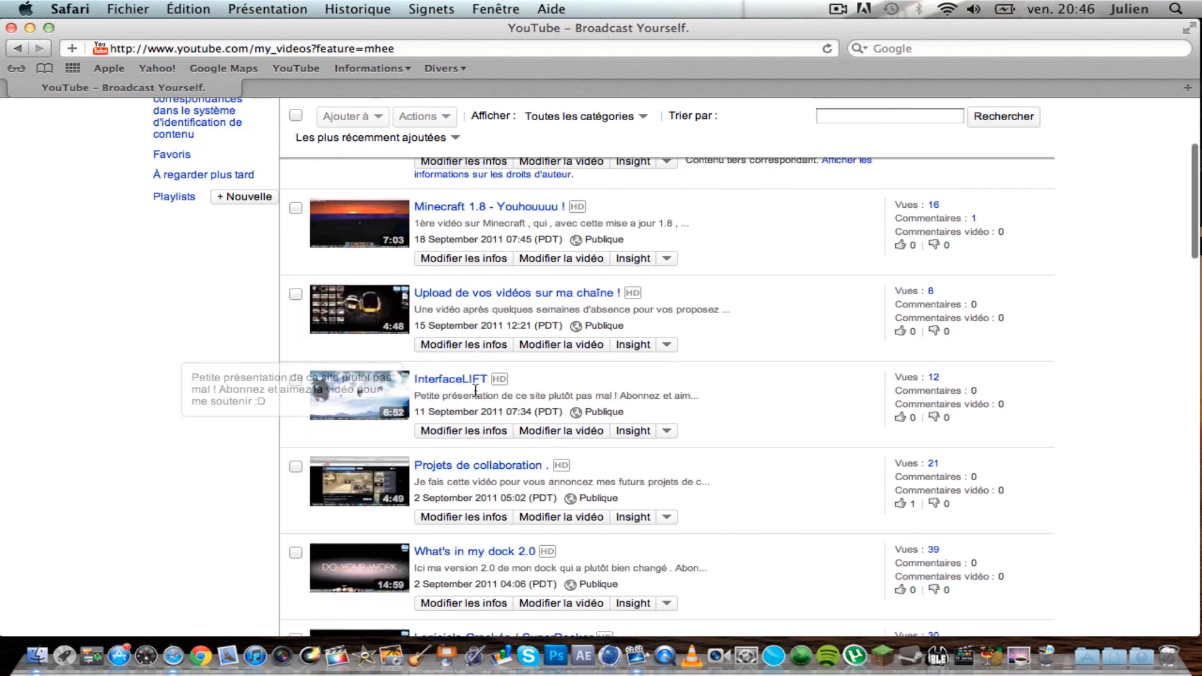
scroll(475, 420, "up", 3)
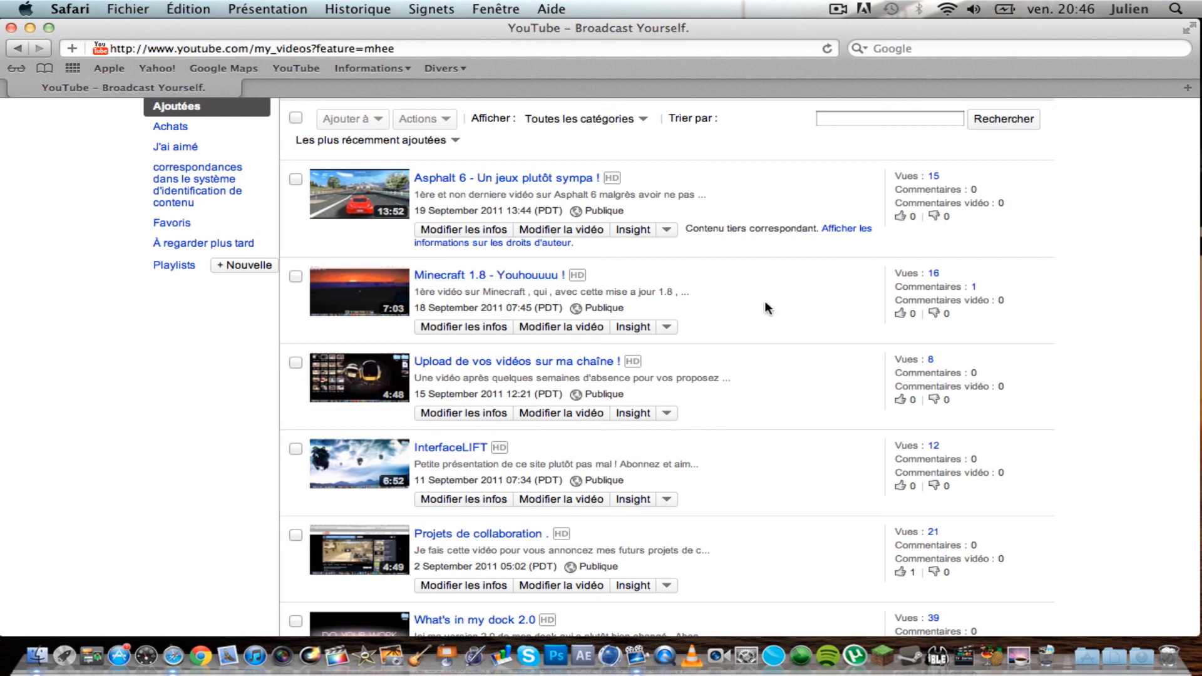
scroll(667, 257, "up", 2)
scroll(667, 266, "up", 2)
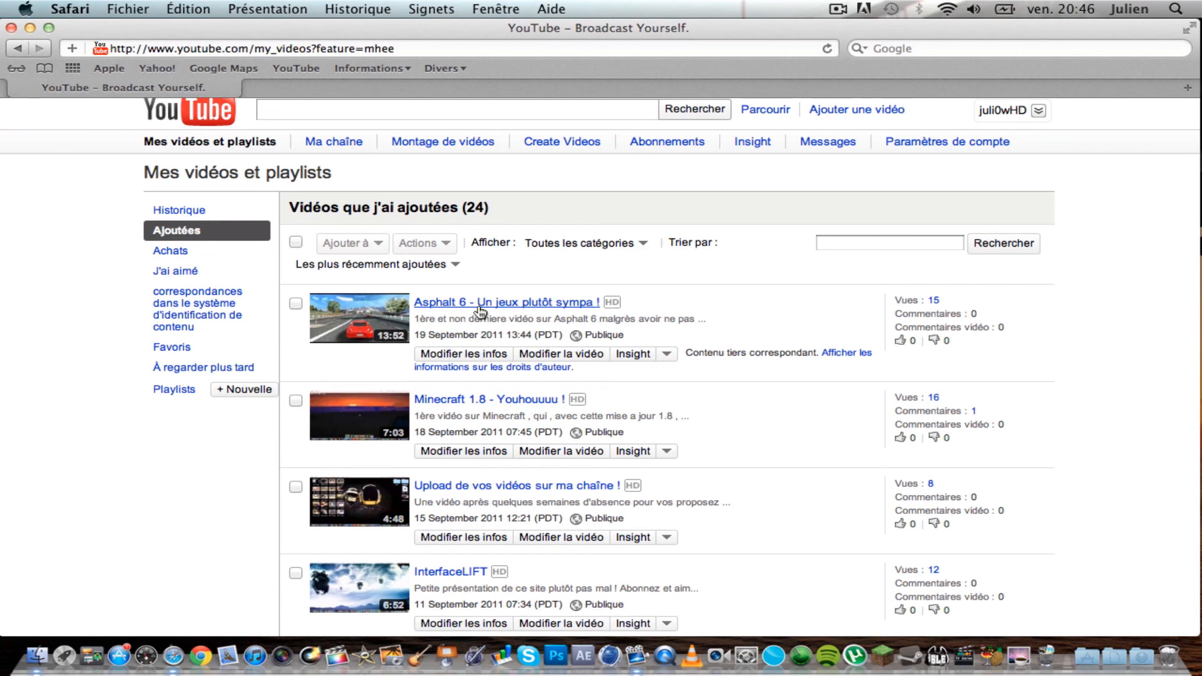
scroll(480, 311, "up", 1)
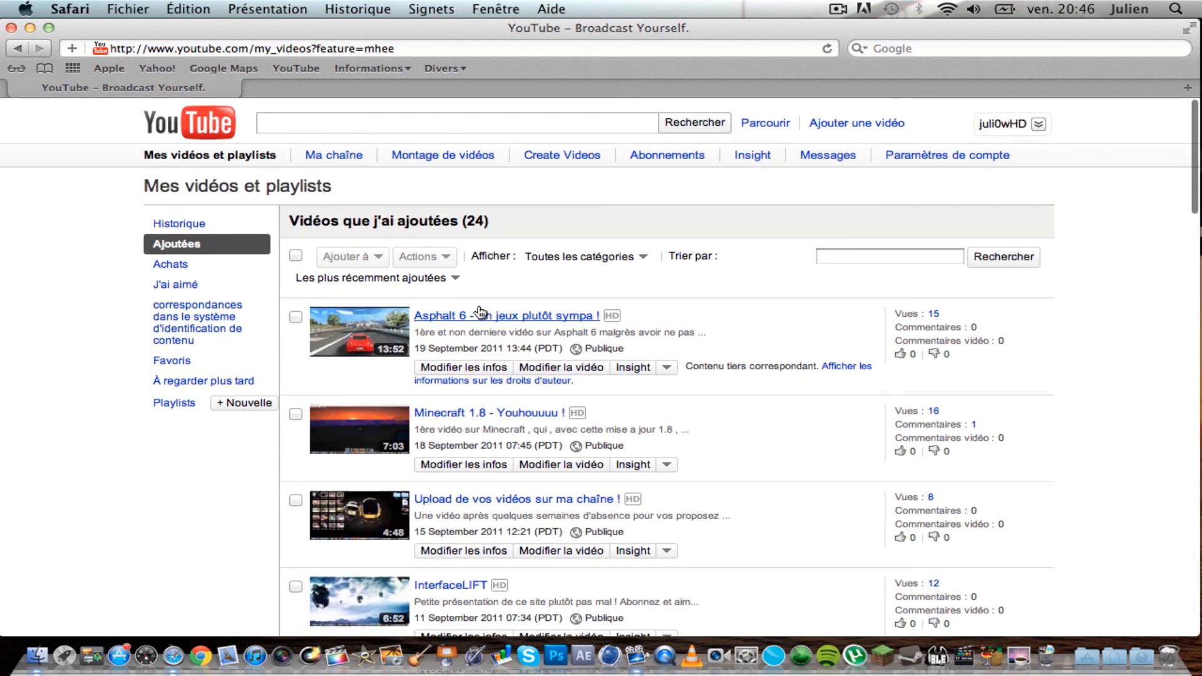